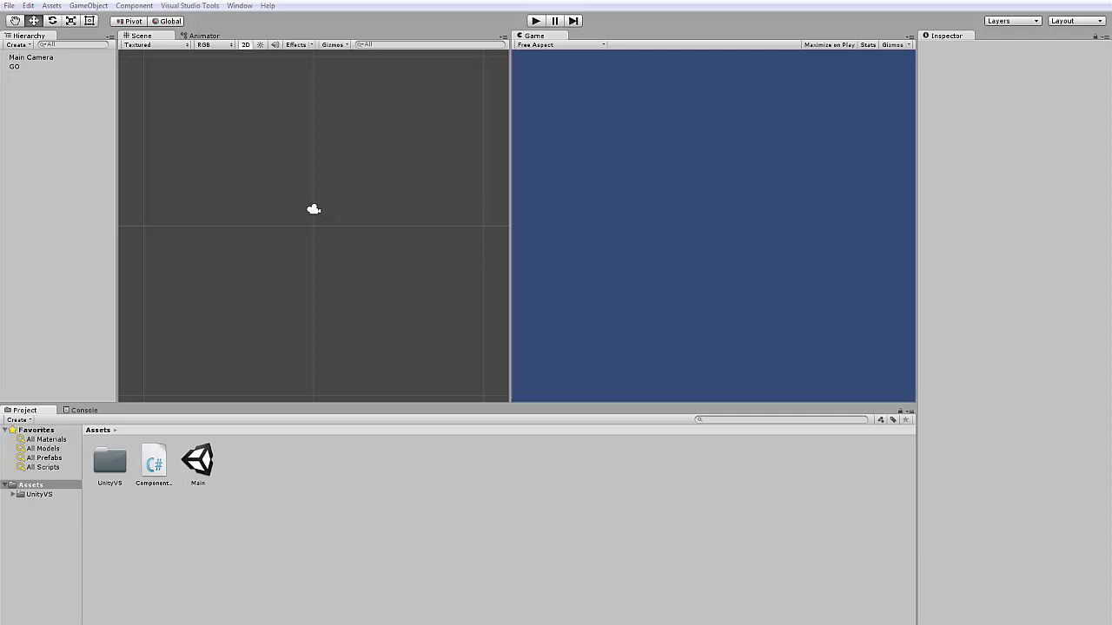
In Editor project settings, switch Asset Serialization Mode from Mixed to Force Text.
click(29, 6)
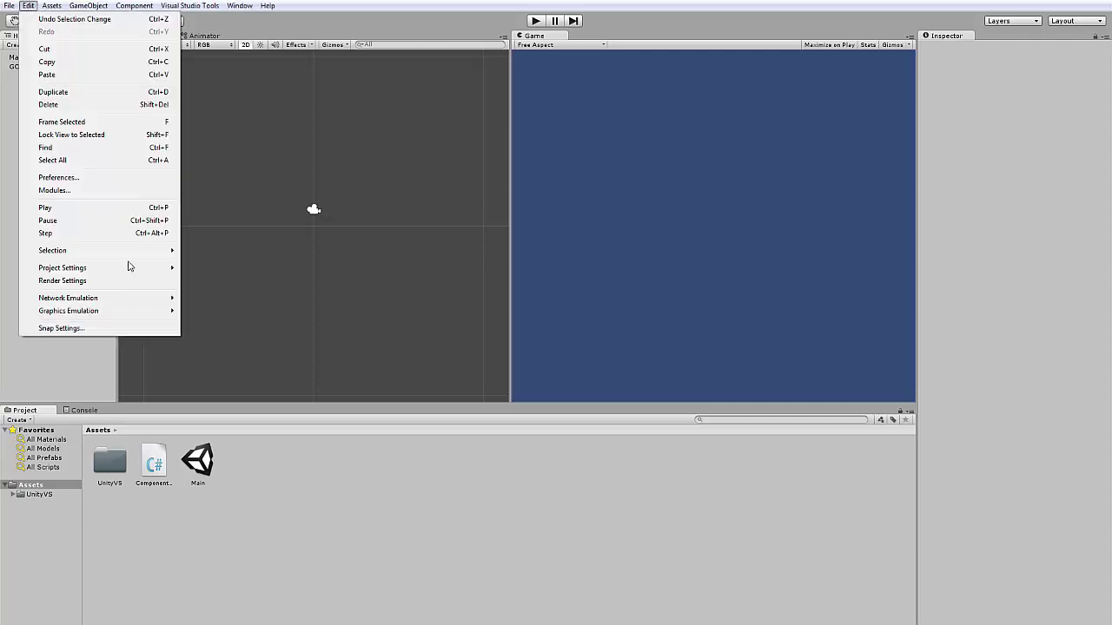
mouse_move(130, 270)
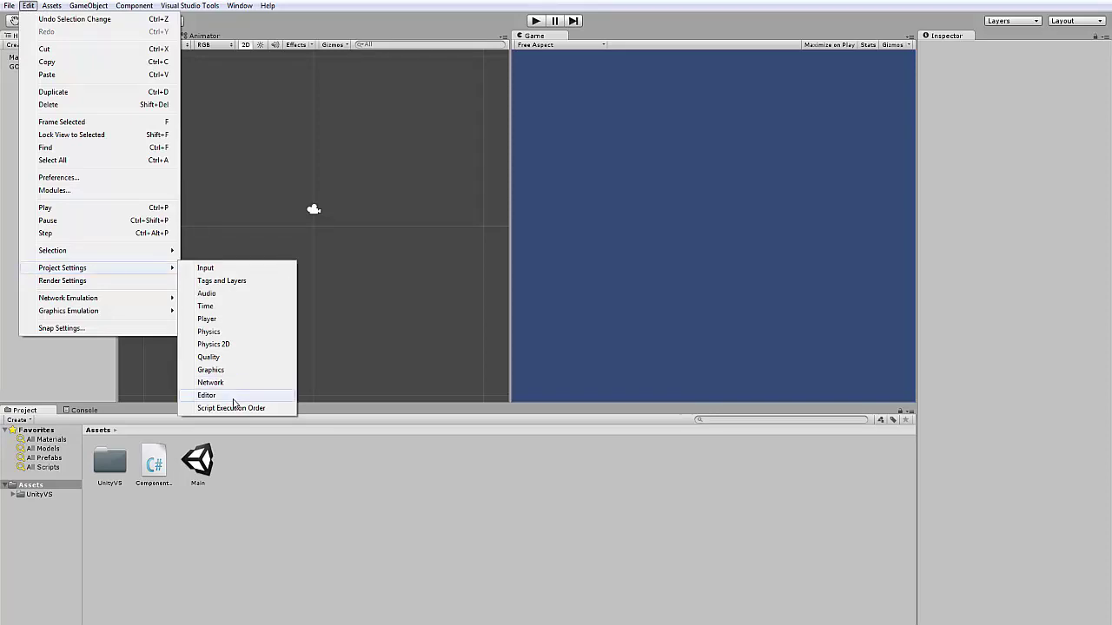
click(206, 396)
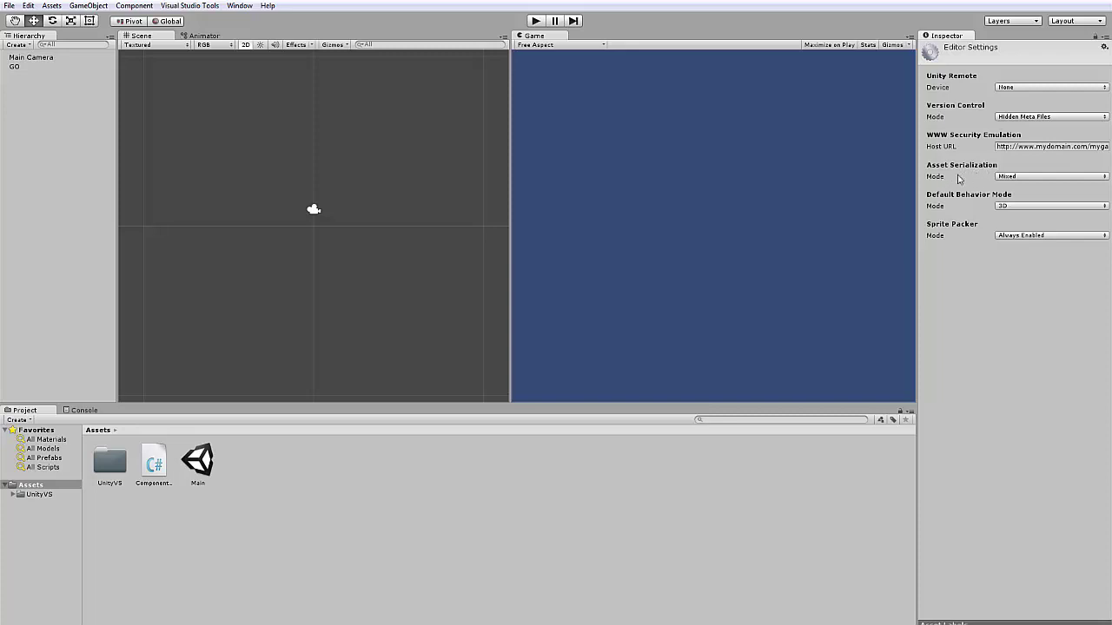
click(1024, 178)
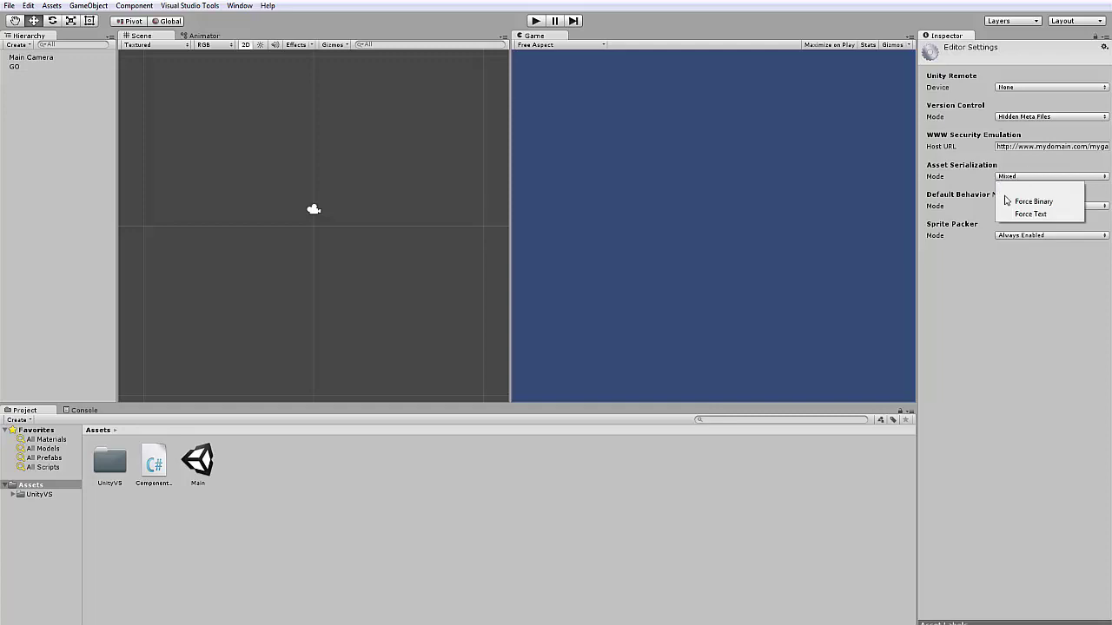
click(1034, 215)
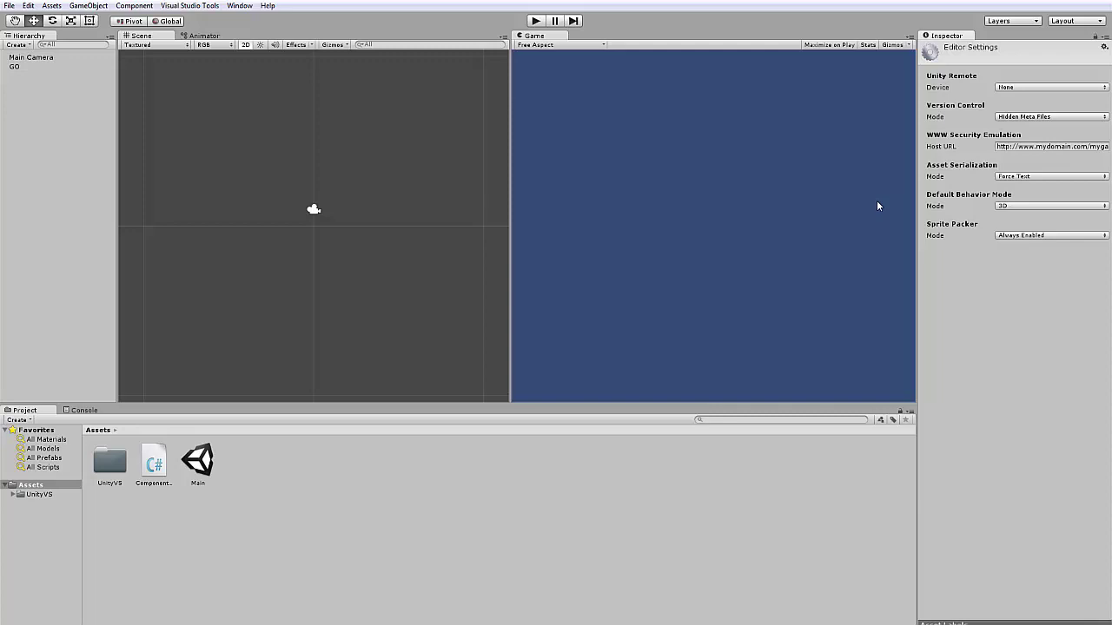
Confirm Version Control stays on Hidden Meta Files and Asset Serialization stays on Force Text.
click(1031, 117)
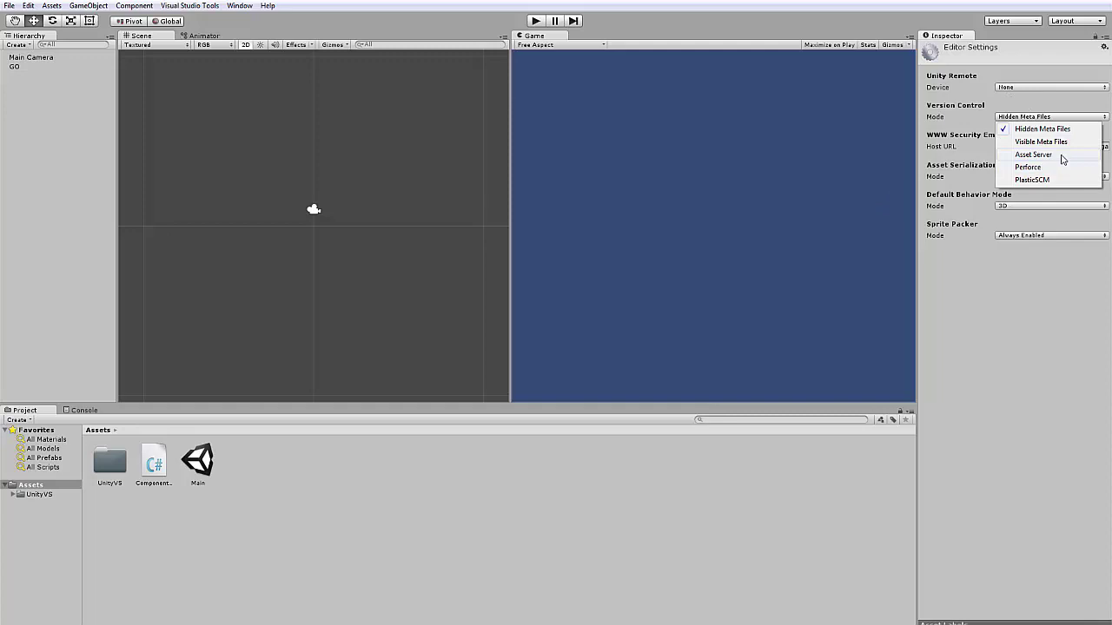
click(1017, 299)
click(1003, 117)
click(947, 129)
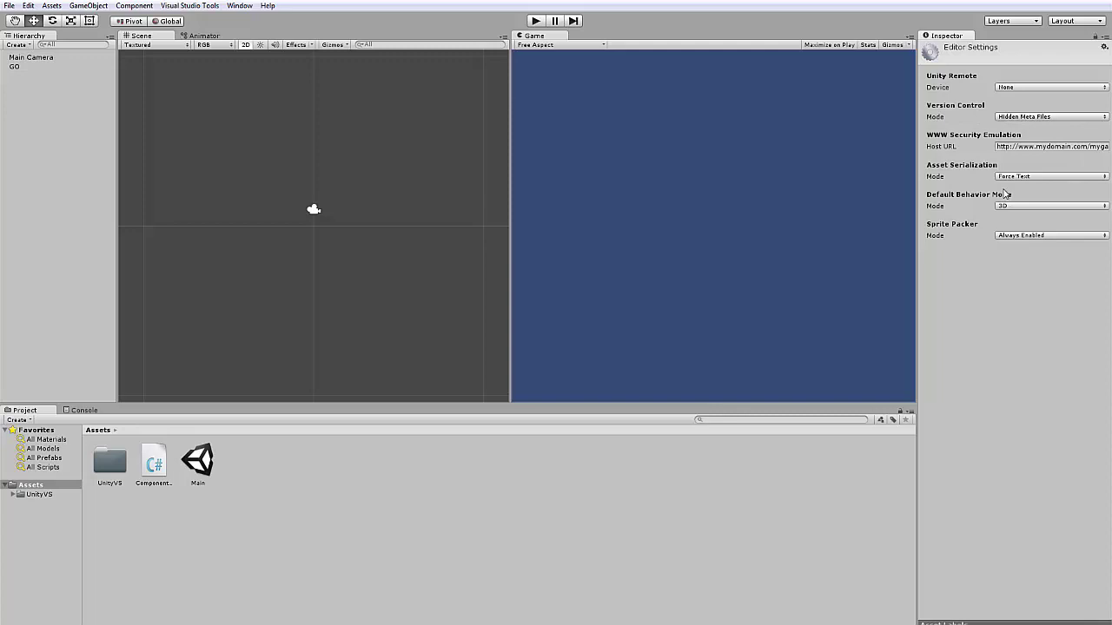
click(1033, 178)
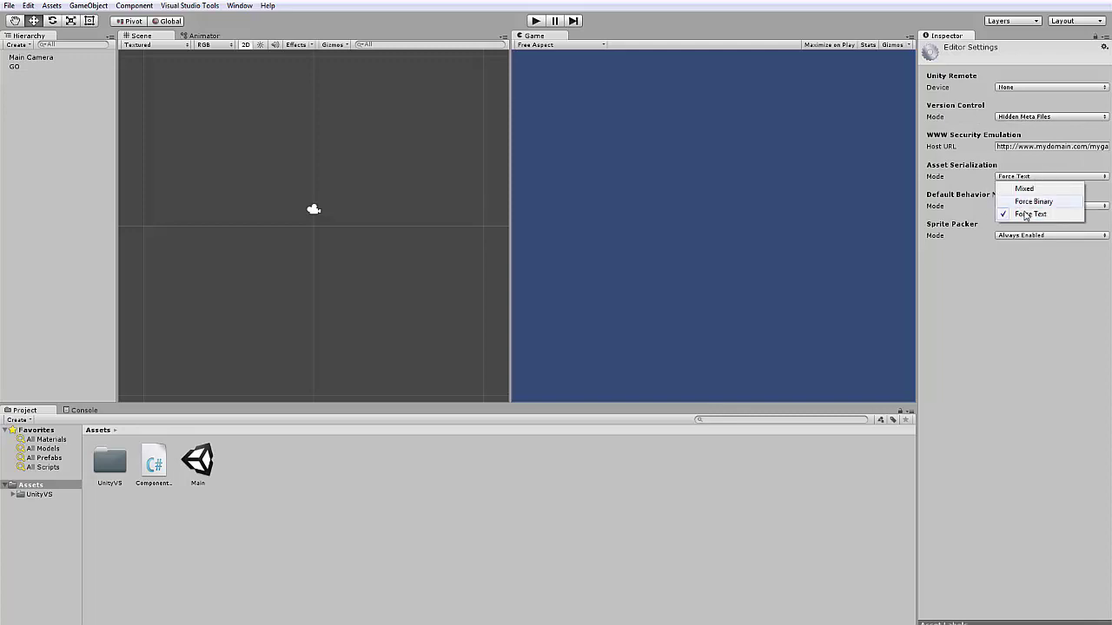
click(1003, 412)
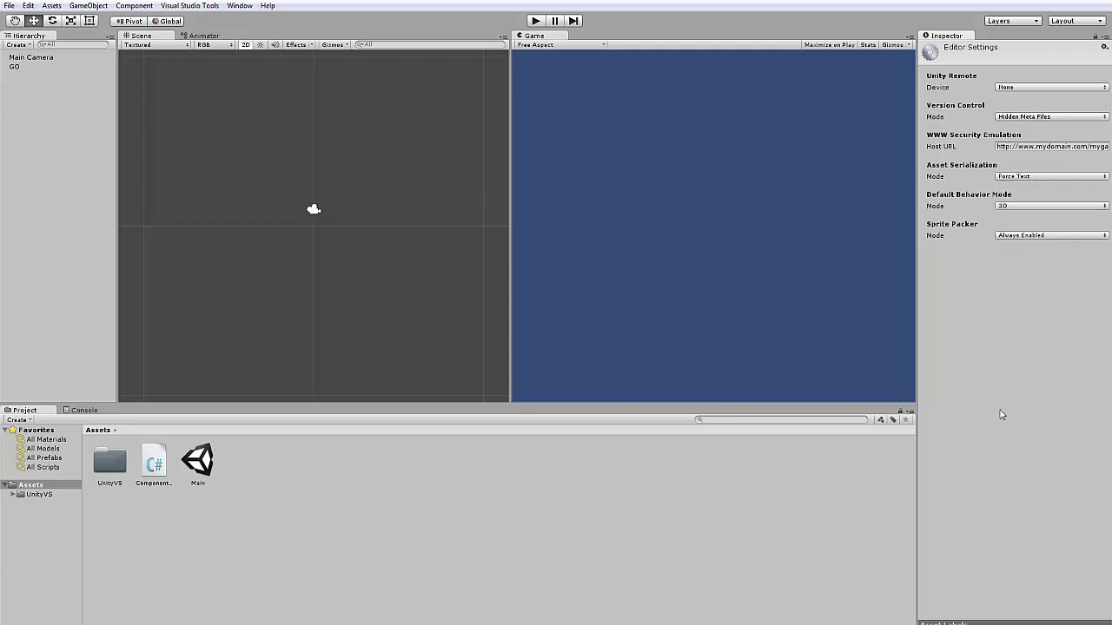
Save the modified scene and editor settings with Save All.
click(28, 6)
click(52, 51)
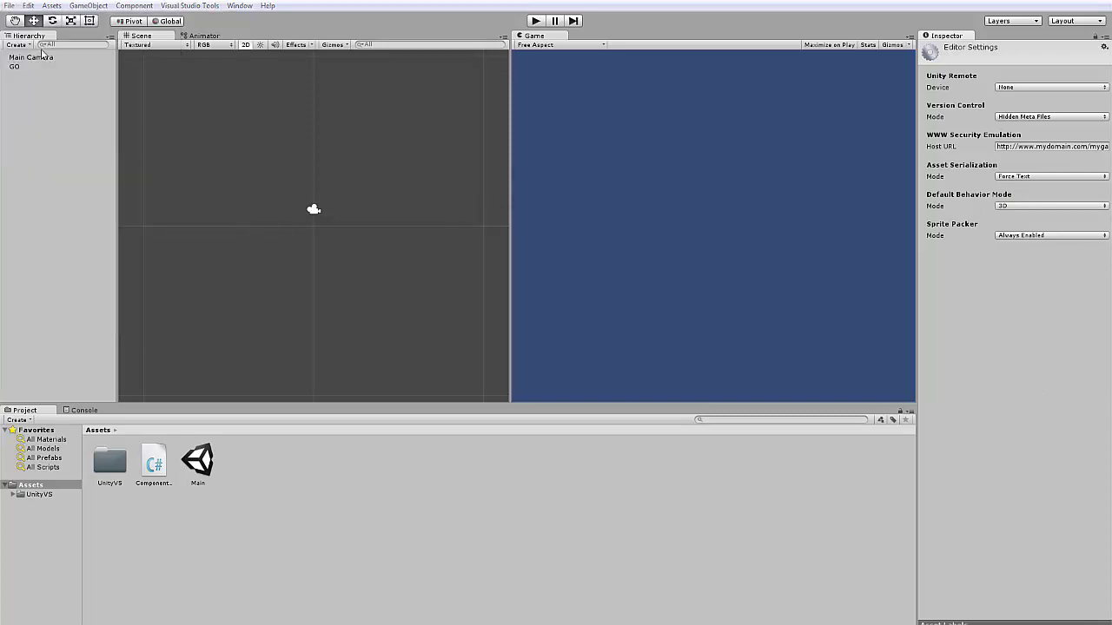
click(539, 391)
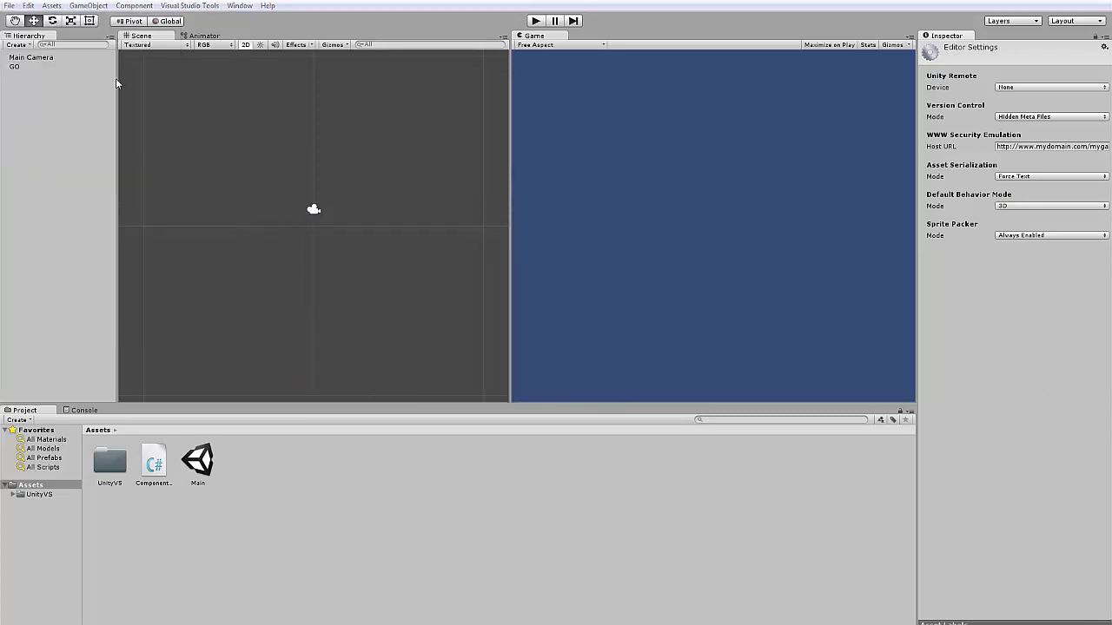
click(10, 5)
Run Save Project from the File menu to store the Force Text setting.
click(43, 104)
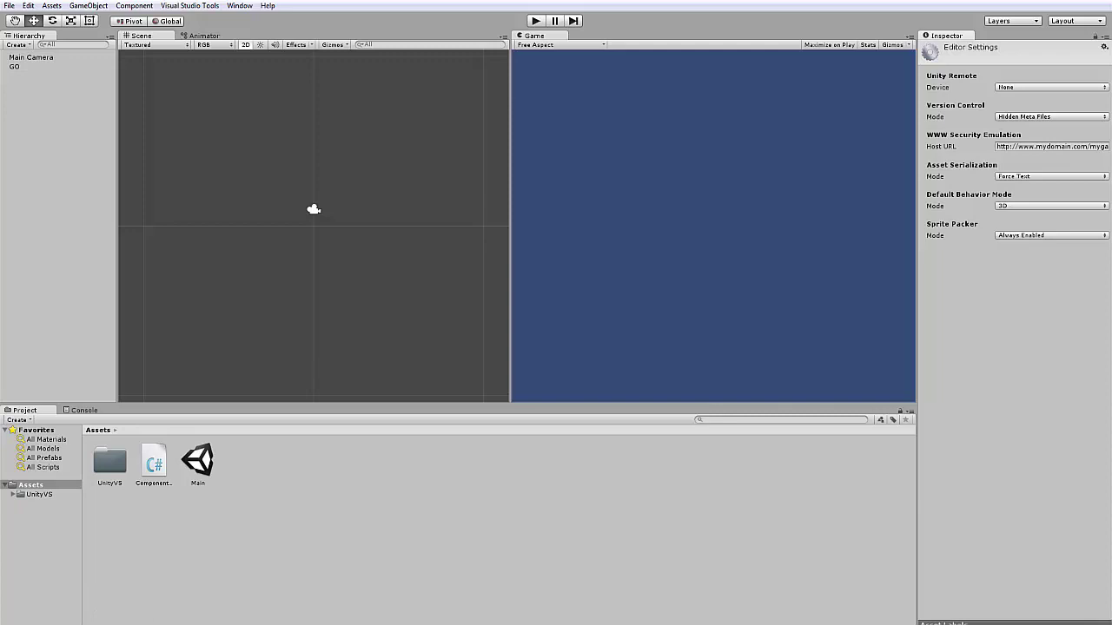
Bring up the 'definitive .gitignore for Unity projects' article, review its listing, and move the window up-right.
mouse_move(87, 624)
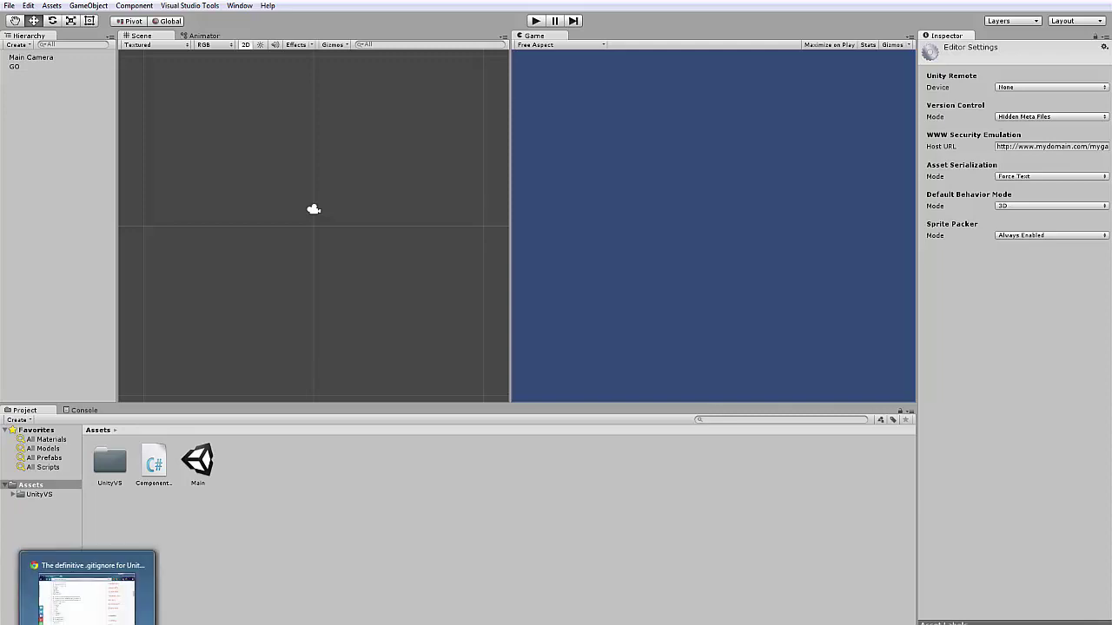
click(87, 598)
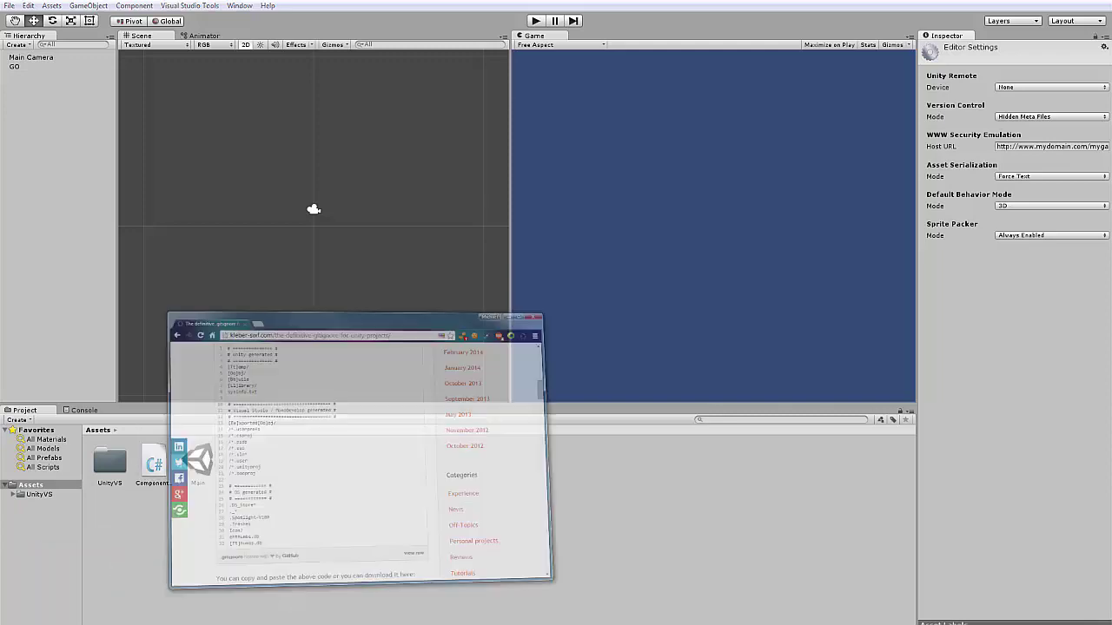
scroll(352, 357, up, 10)
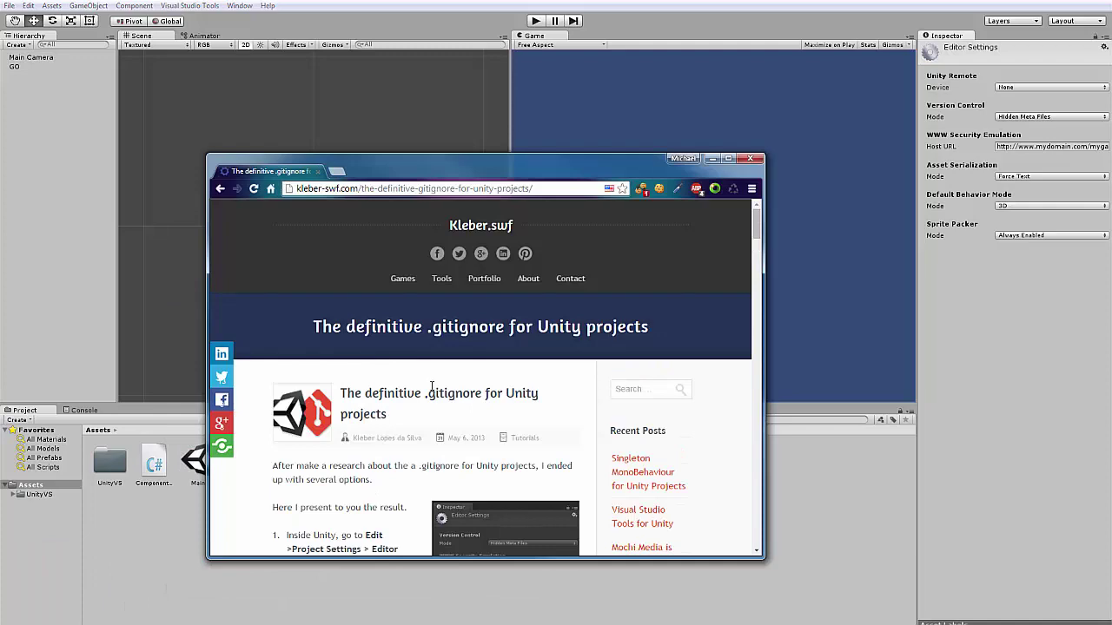
scroll(434, 391, down, 4)
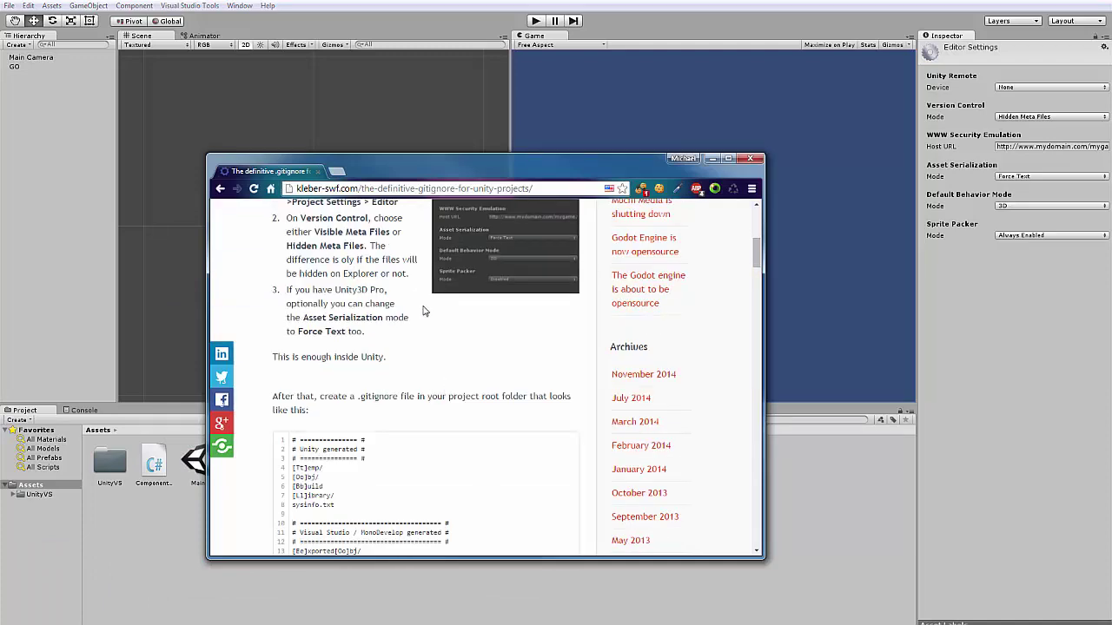
scroll(434, 322, down, 3)
scroll(449, 333, up, 3)
scroll(397, 368, down, 4)
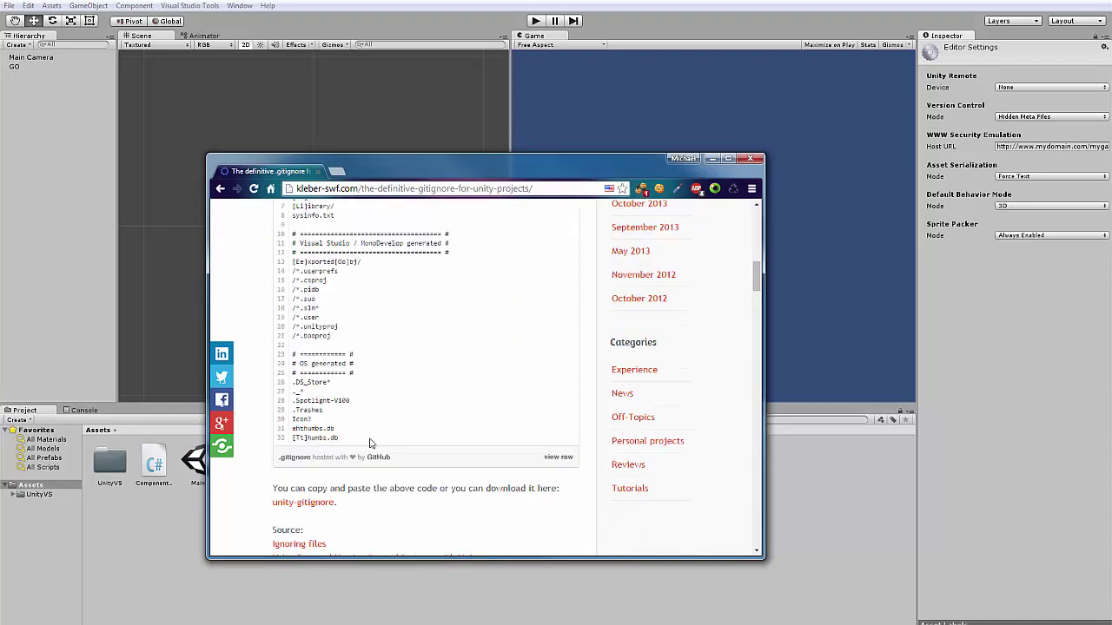
scroll(368, 452, up, 1)
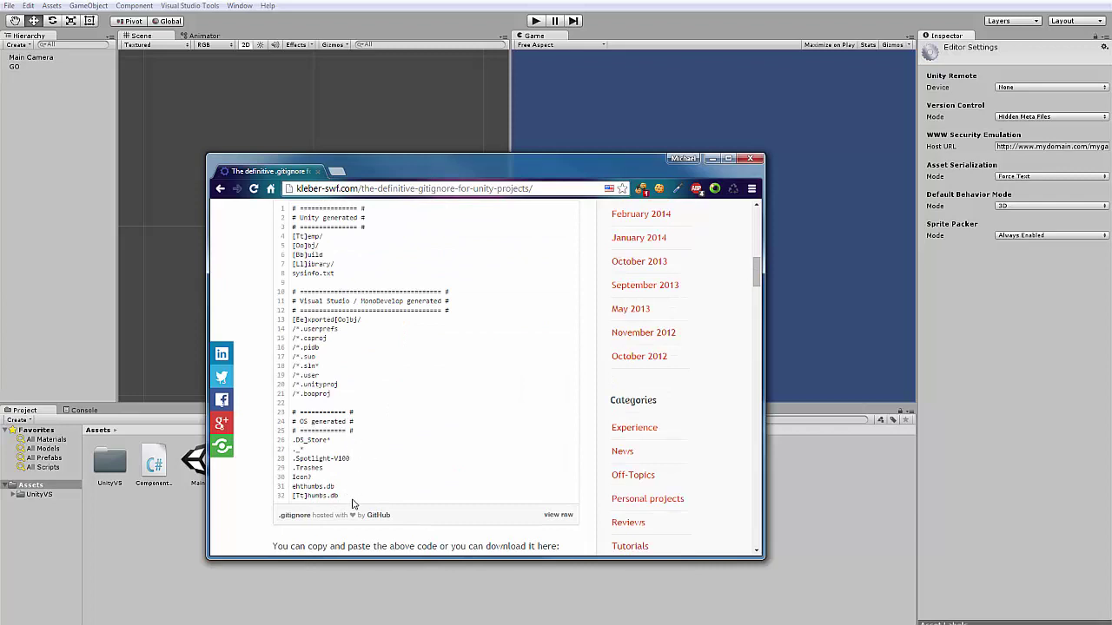
drag(472, 161, 666, 40)
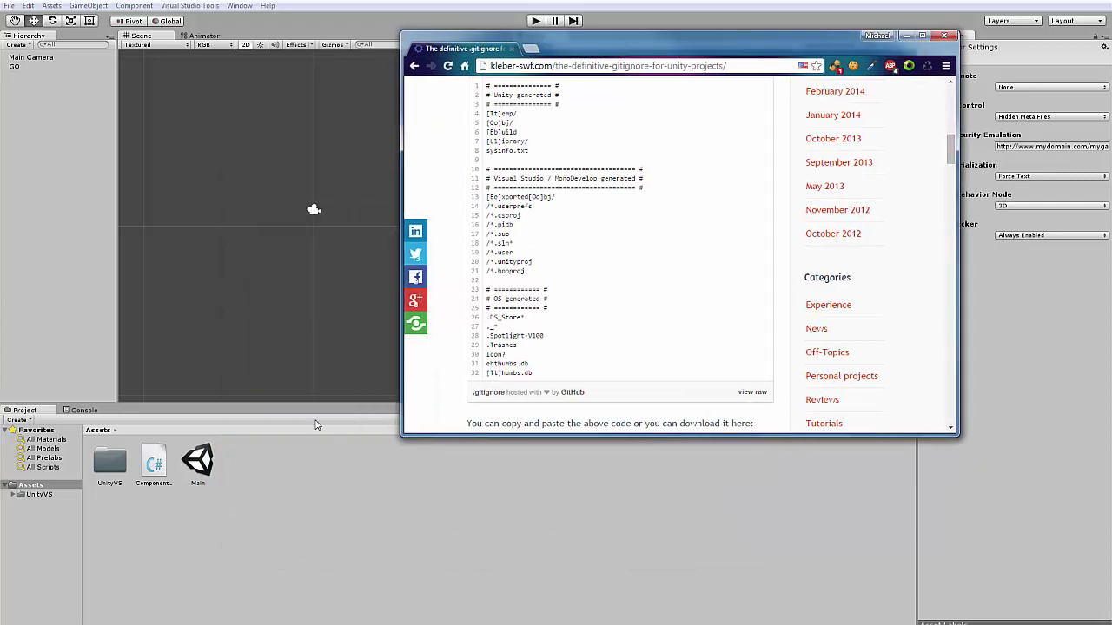
Reveal the project's Assets folder in Windows Explorer from Unity's Project panel.
right_click(170, 539)
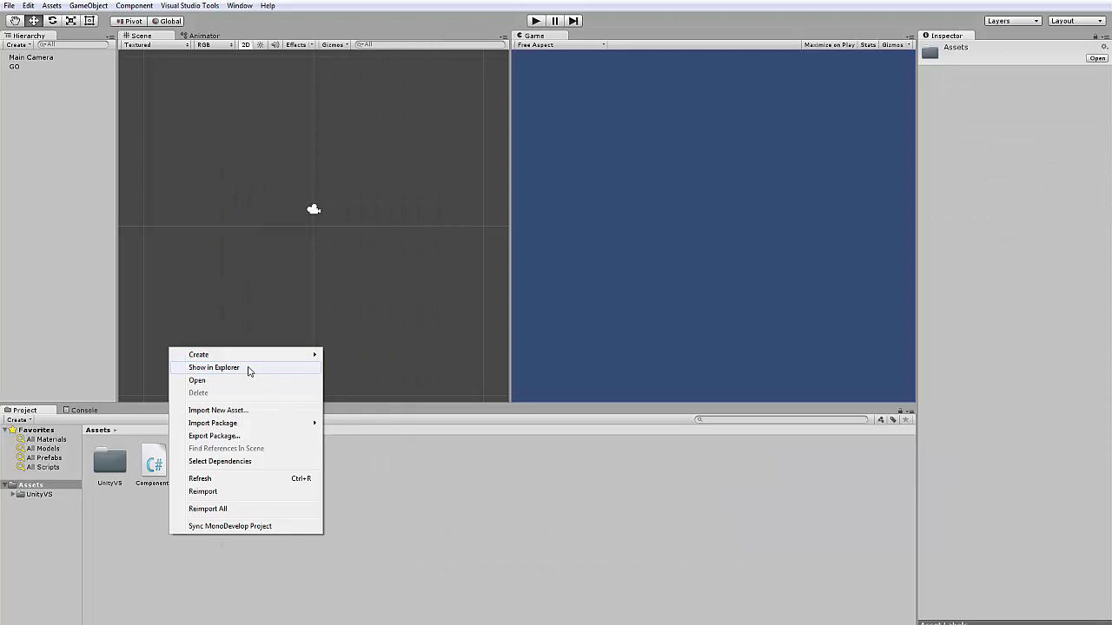
click(248, 367)
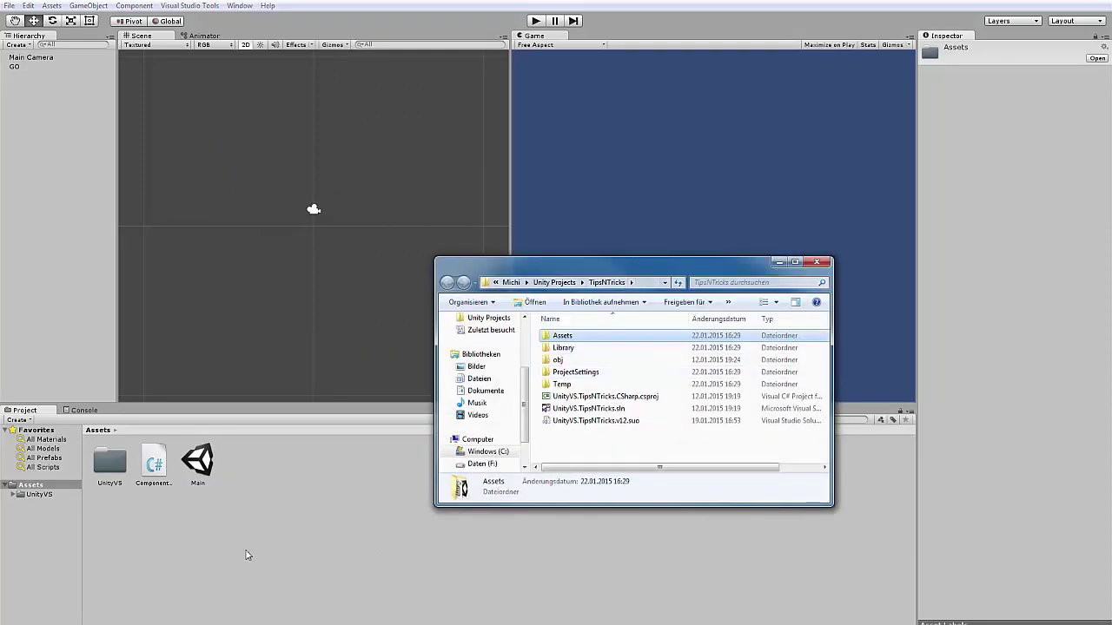
click(282, 473)
right_click(294, 485)
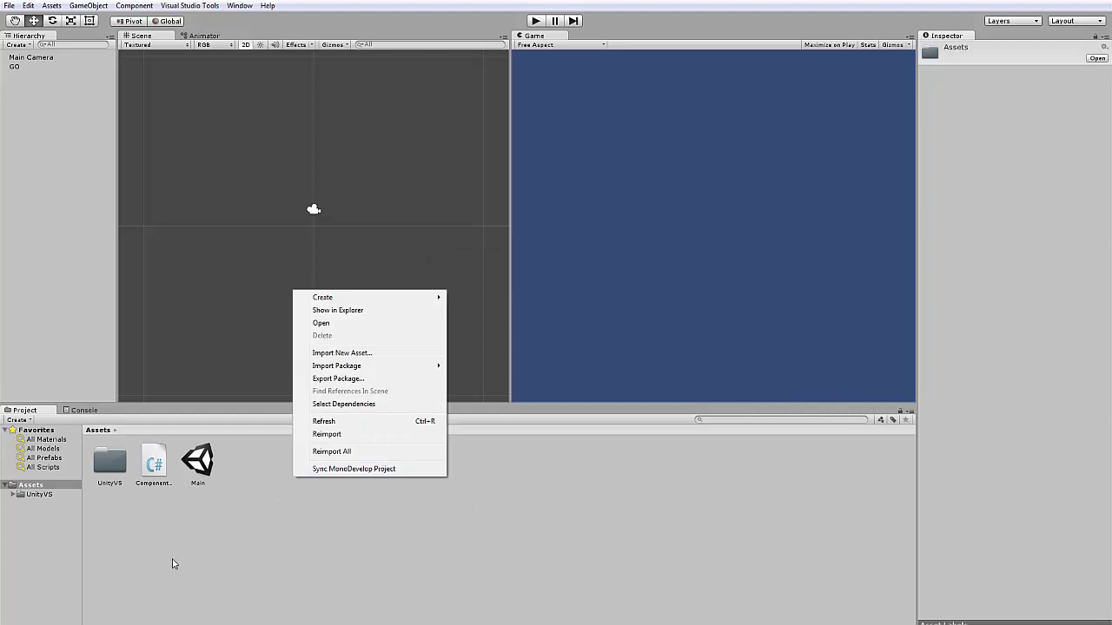
right_click(167, 515)
right_click(166, 514)
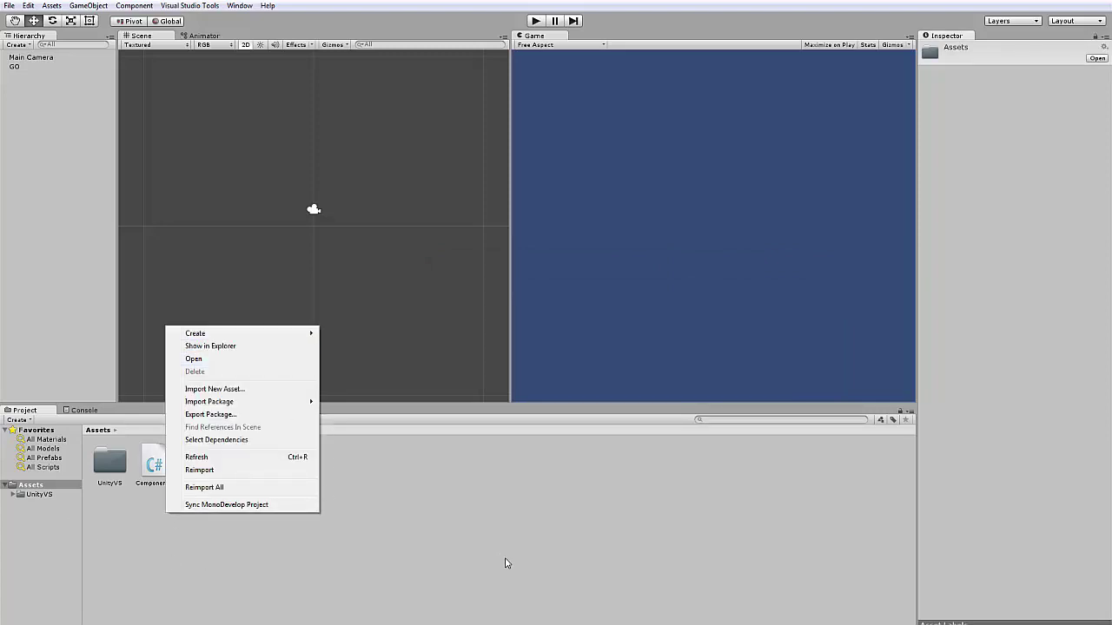
click(508, 564)
Show the Main scene in Explorer and open Main.unity as text in Notepad++.
right_click(198, 461)
click(233, 484)
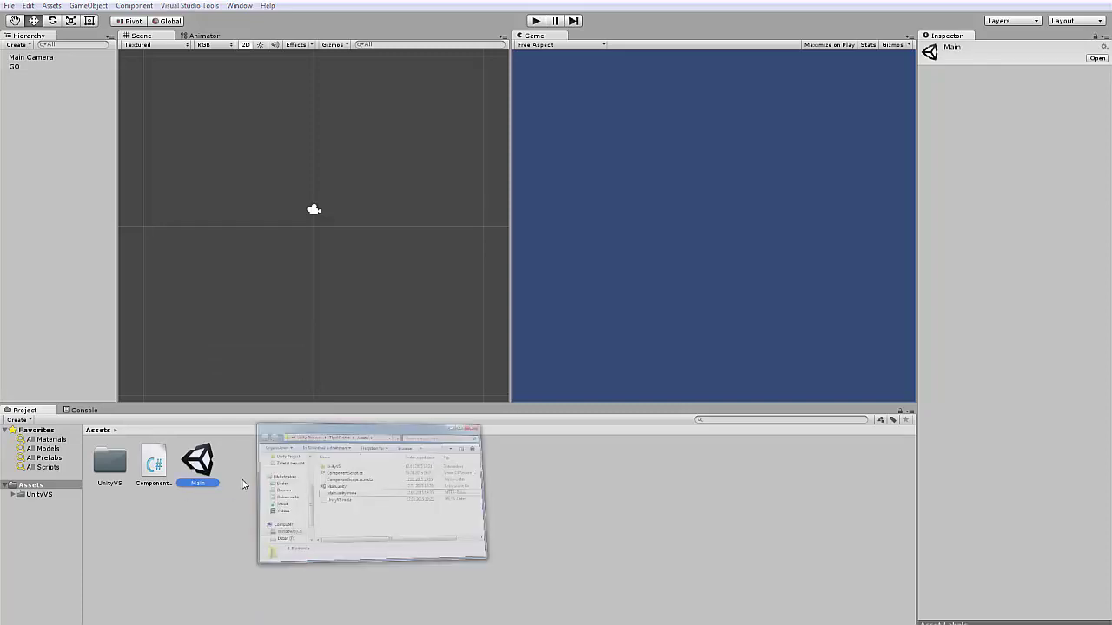
right_click(577, 357)
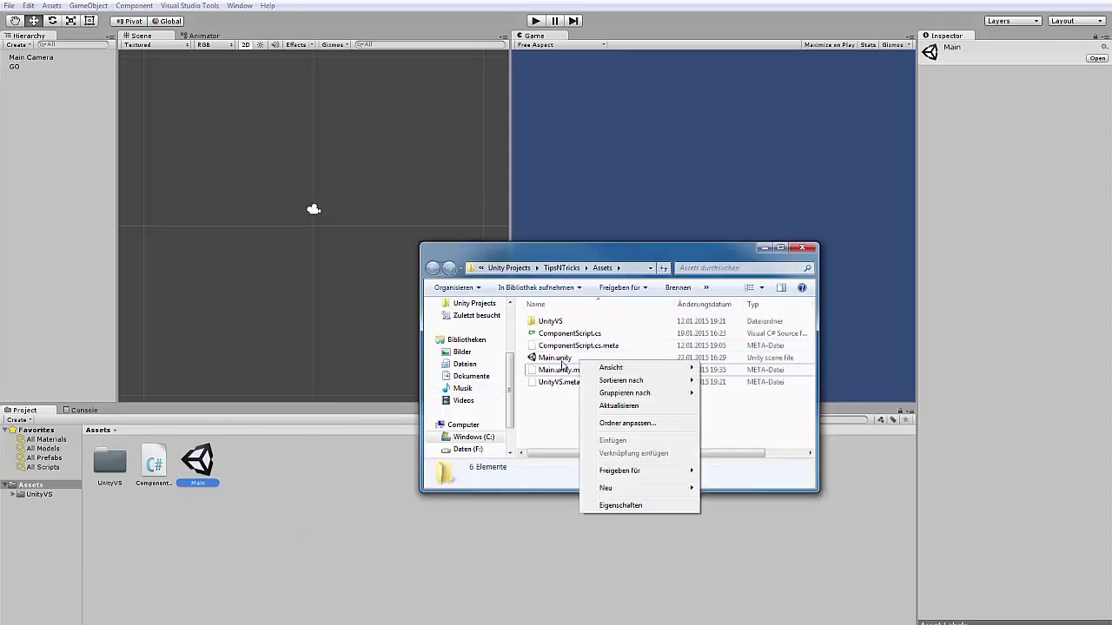
click(561, 362)
right_click(562, 363)
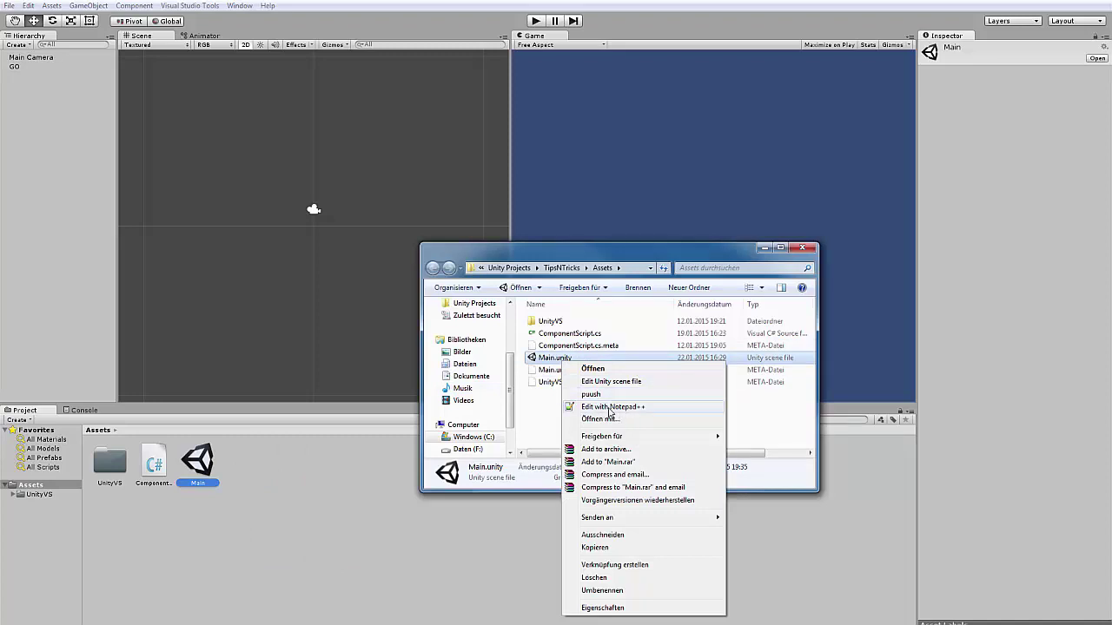
click(611, 409)
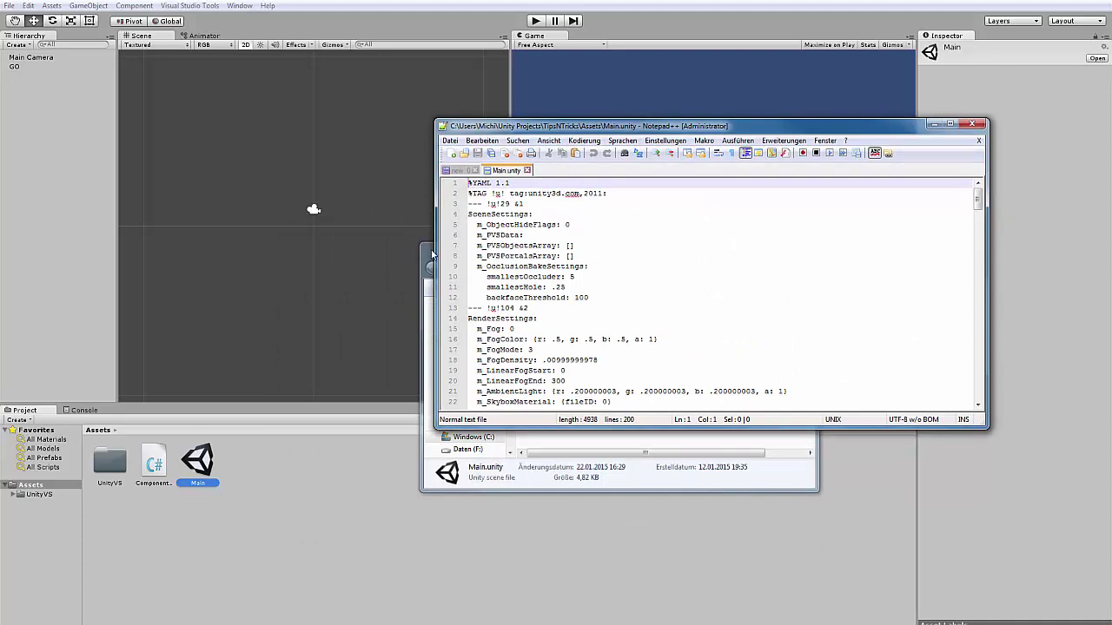
Move the Explorer window to the lower left and return to the Main.unity text.
click(432, 253)
drag(571, 244, 311, 334)
click(594, 214)
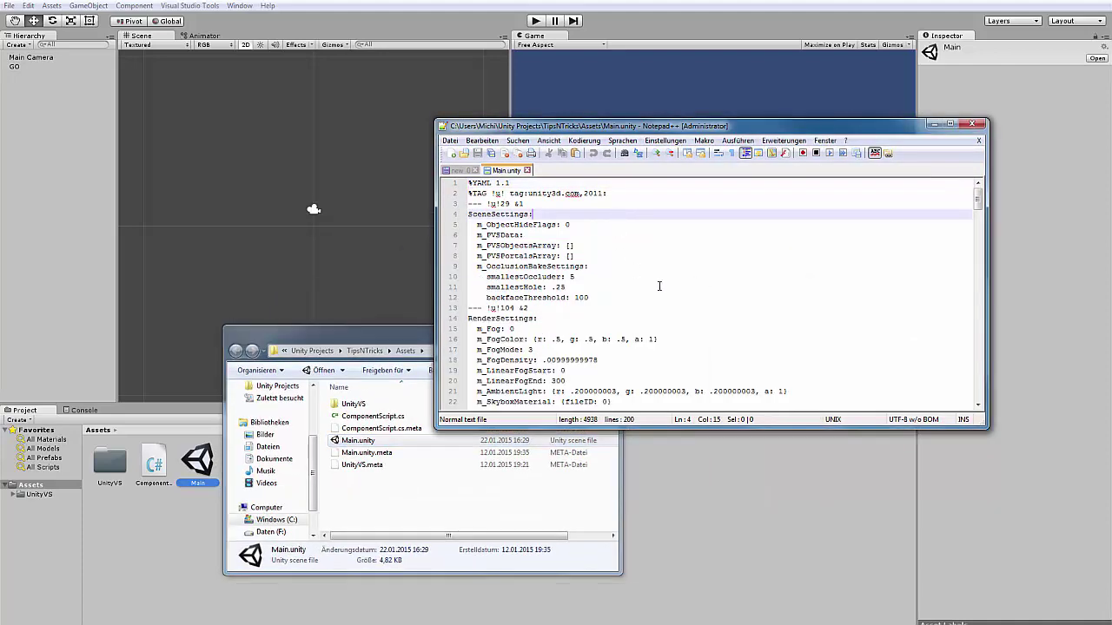
Scroll through Main.unity's 200 lines of YAML, then close Notepad++.
scroll(594, 299, down, 6)
scroll(594, 299, down, 20)
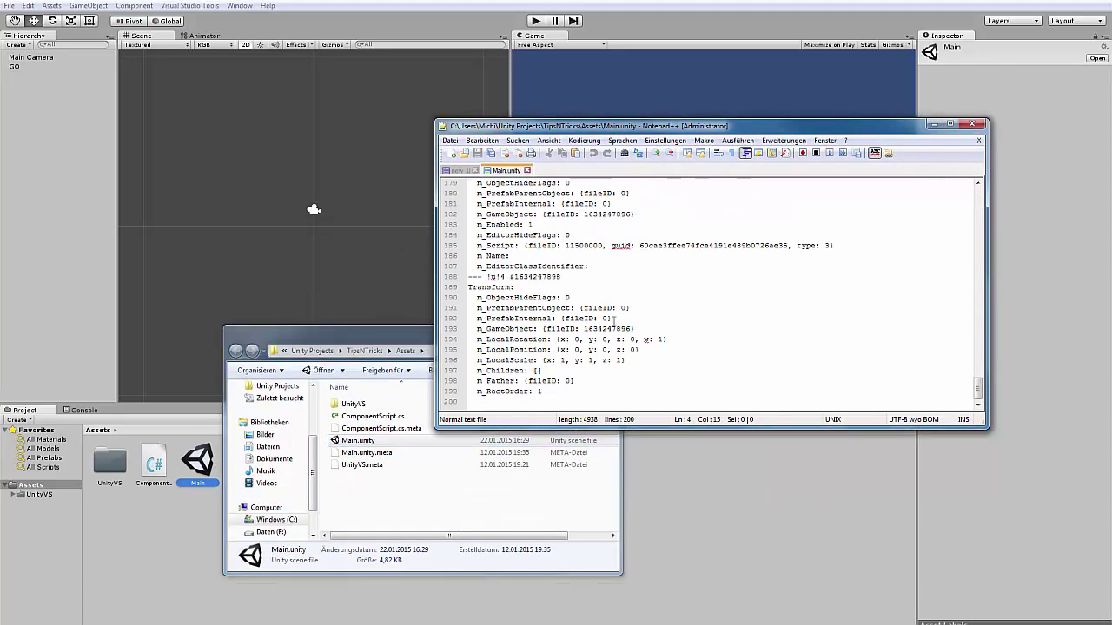
scroll(628, 332, up, 20)
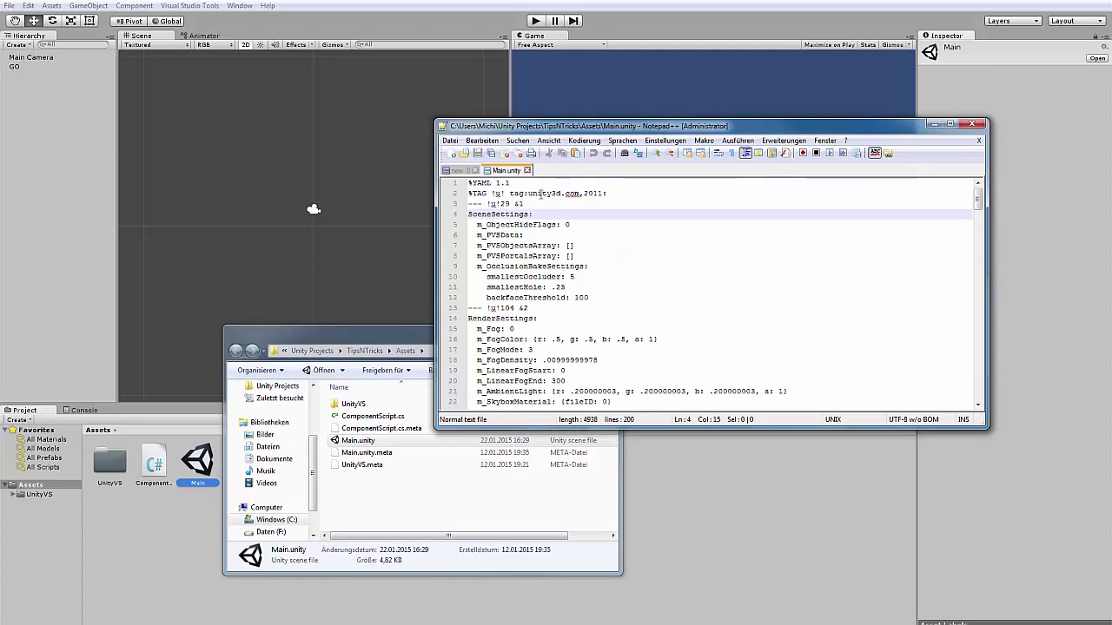
scroll(615, 249, down, 8)
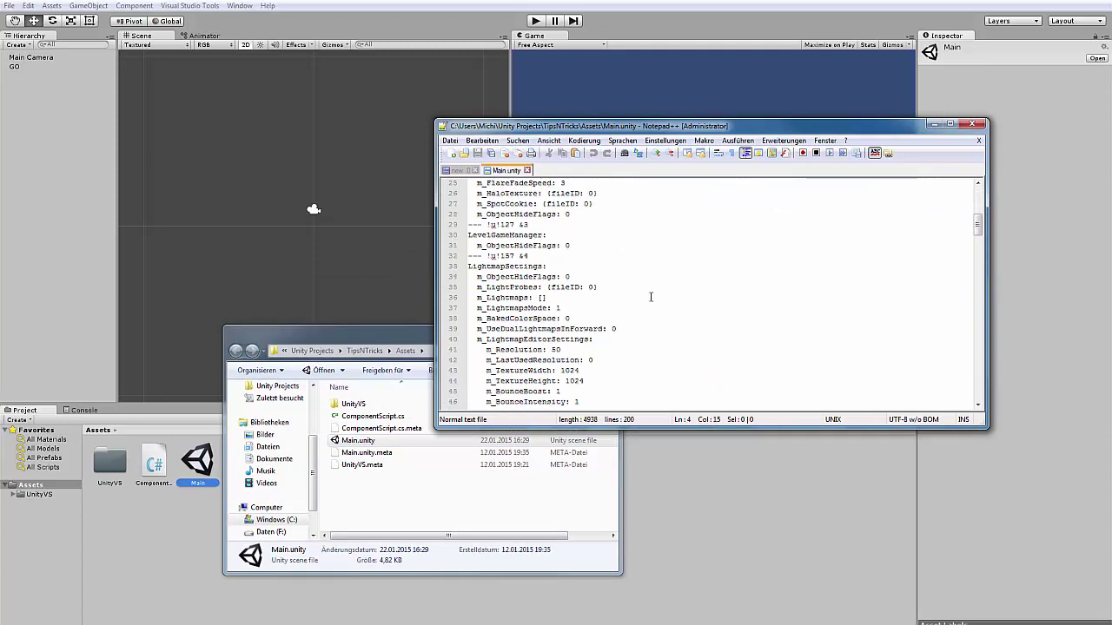
scroll(617, 317, down, 6)
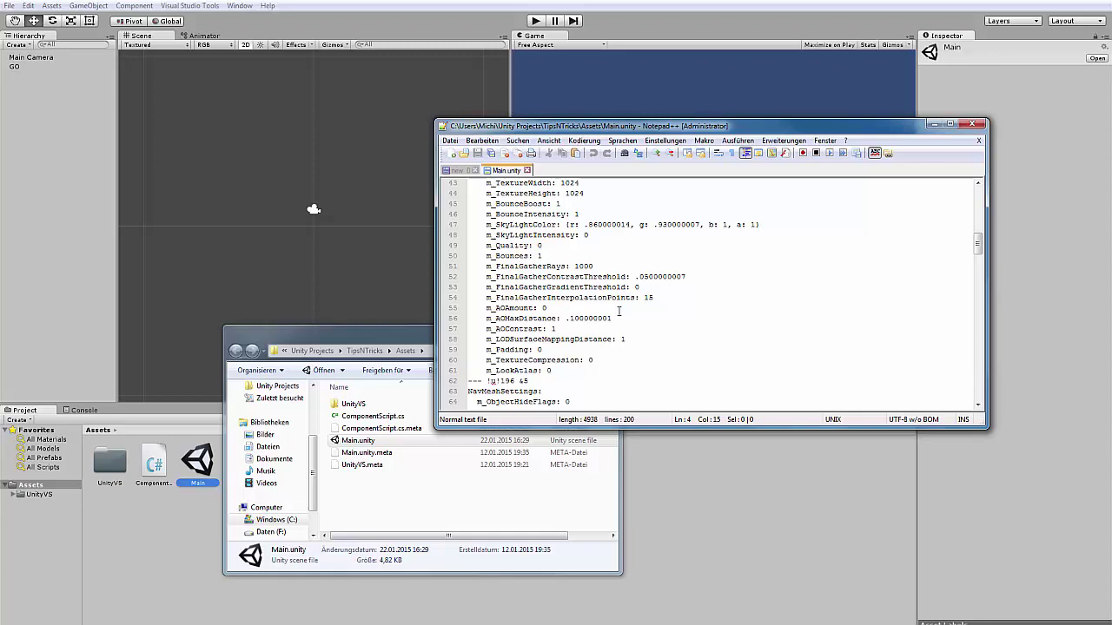
scroll(620, 311, down, 6)
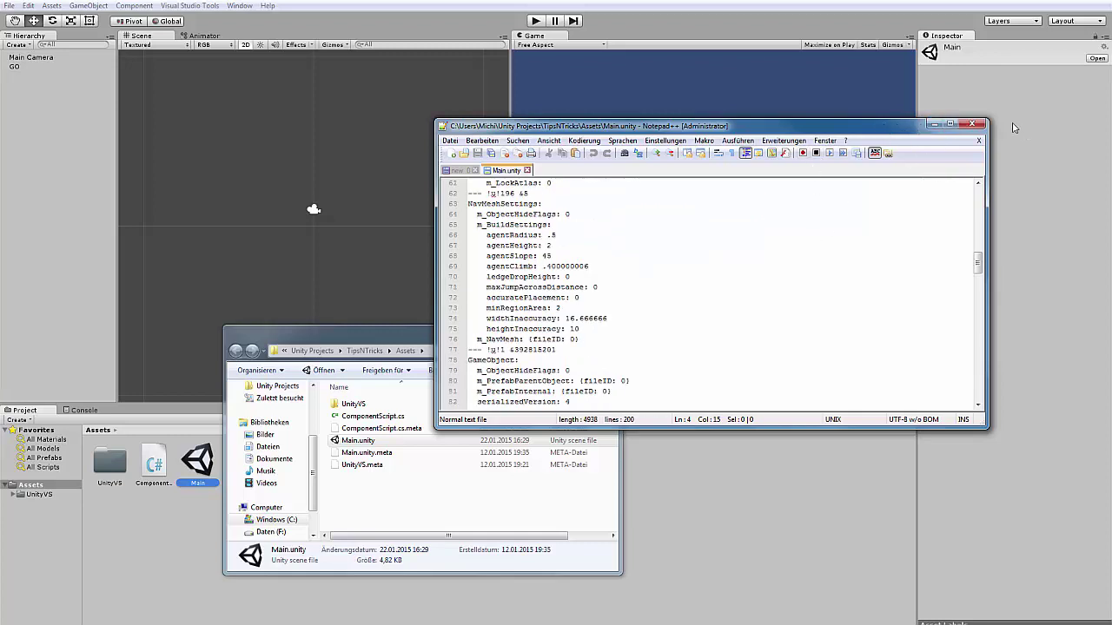
click(972, 124)
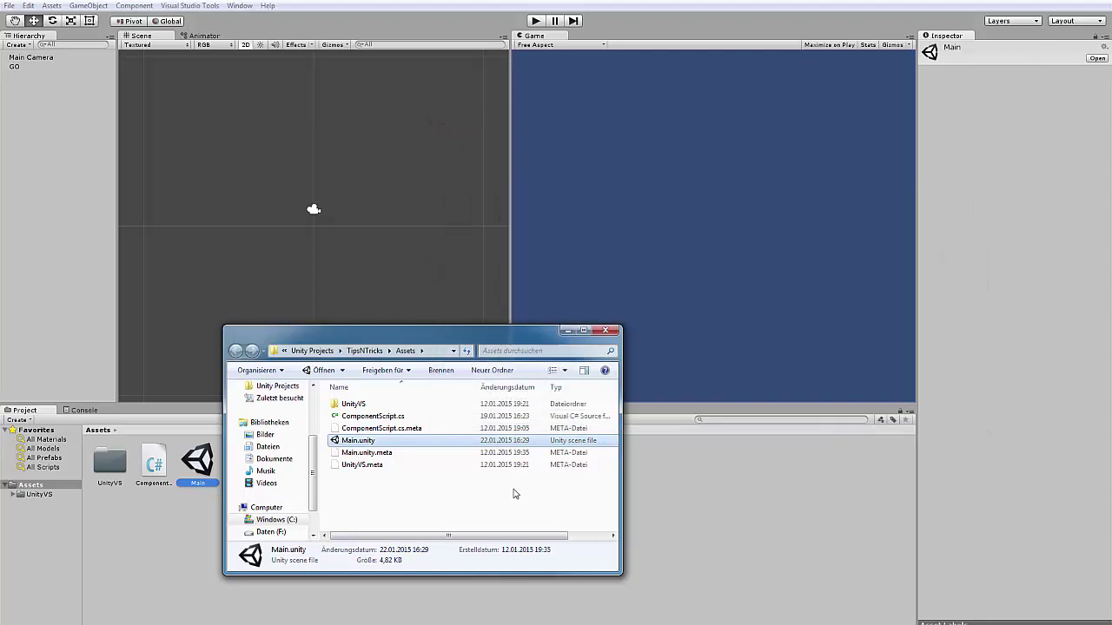
click(382, 429)
click(425, 454)
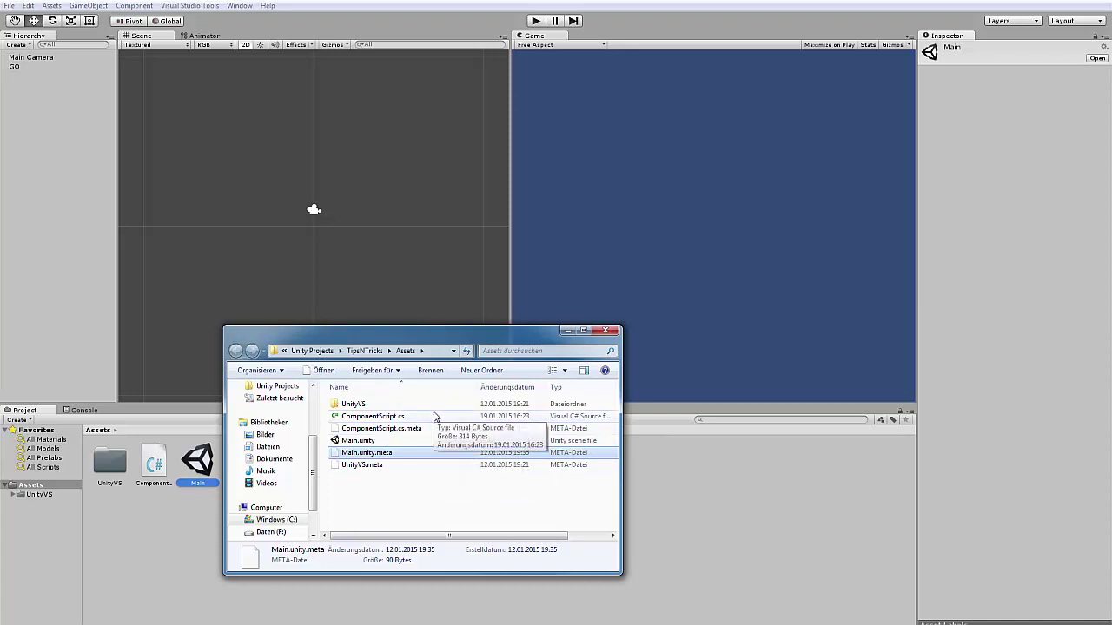
Return to the Unity .gitignore article and select its full 32-line .gitignore code listing.
click(175, 614)
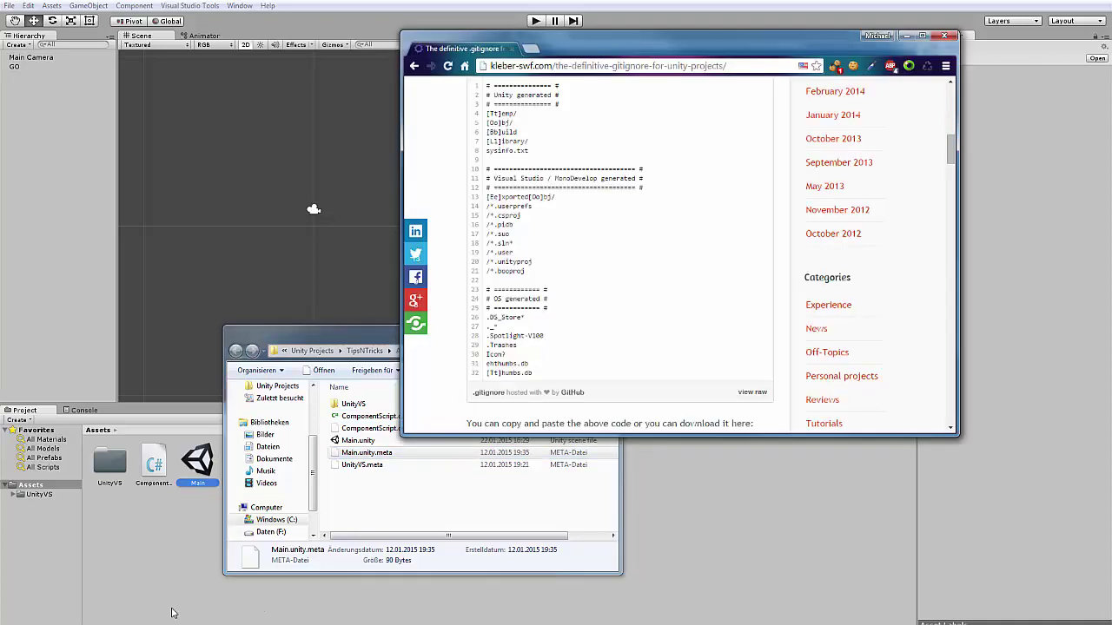
scroll(533, 320, up, 1)
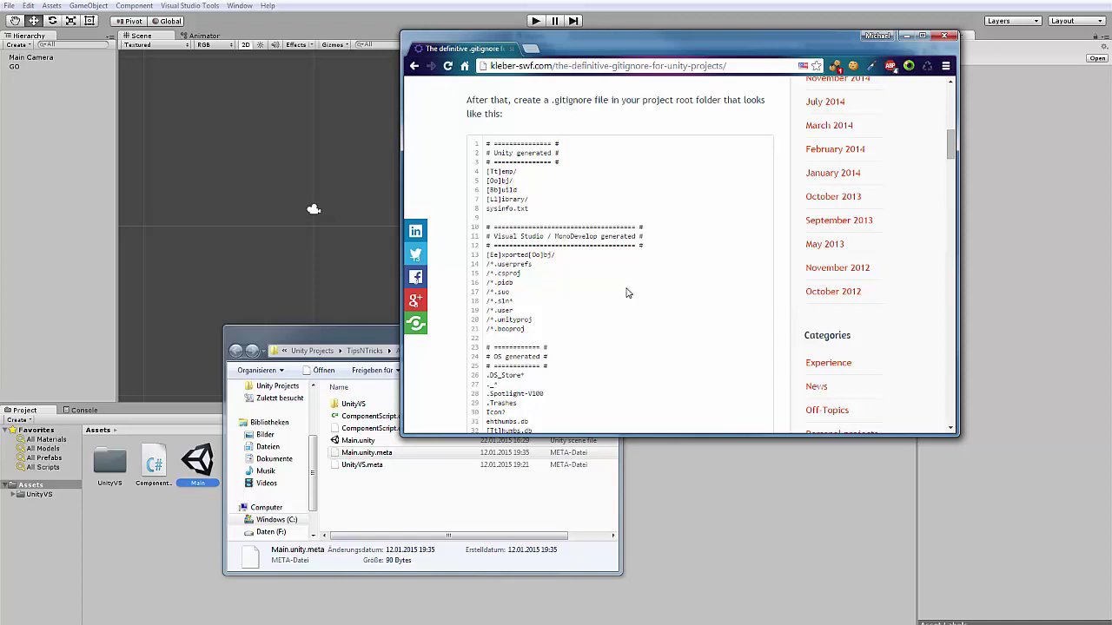
scroll(625, 293, down, 3)
scroll(568, 228, up, 2)
scroll(571, 251, up, 3)
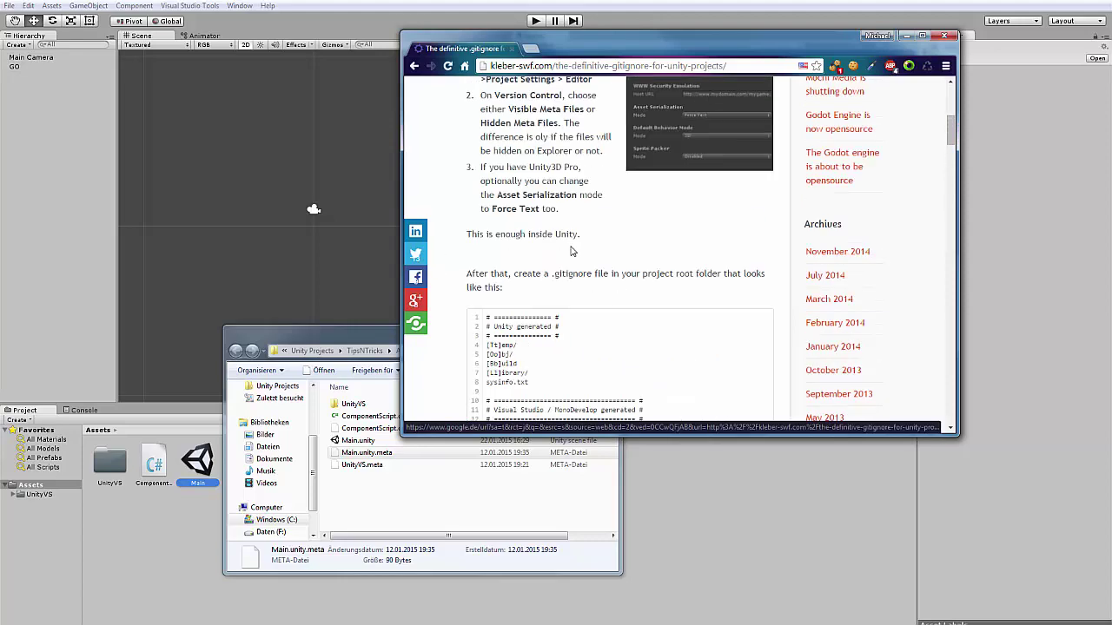
drag(484, 320, 574, 246)
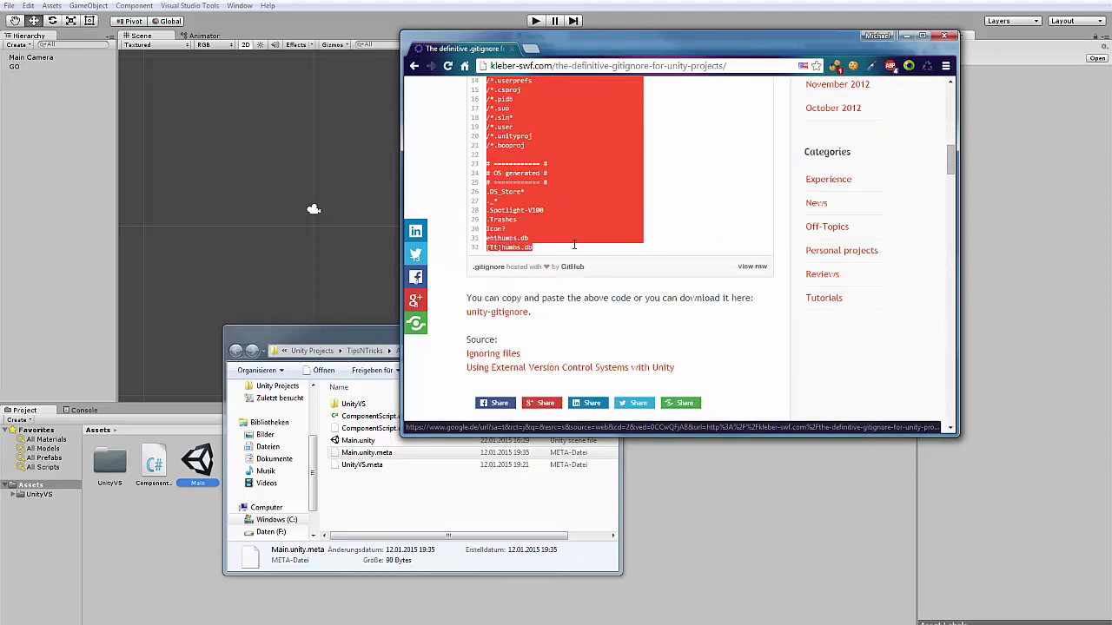
Create a new text document in Assets, try renaming it .gitignore, and dismiss the refusal error.
right_click(442, 501)
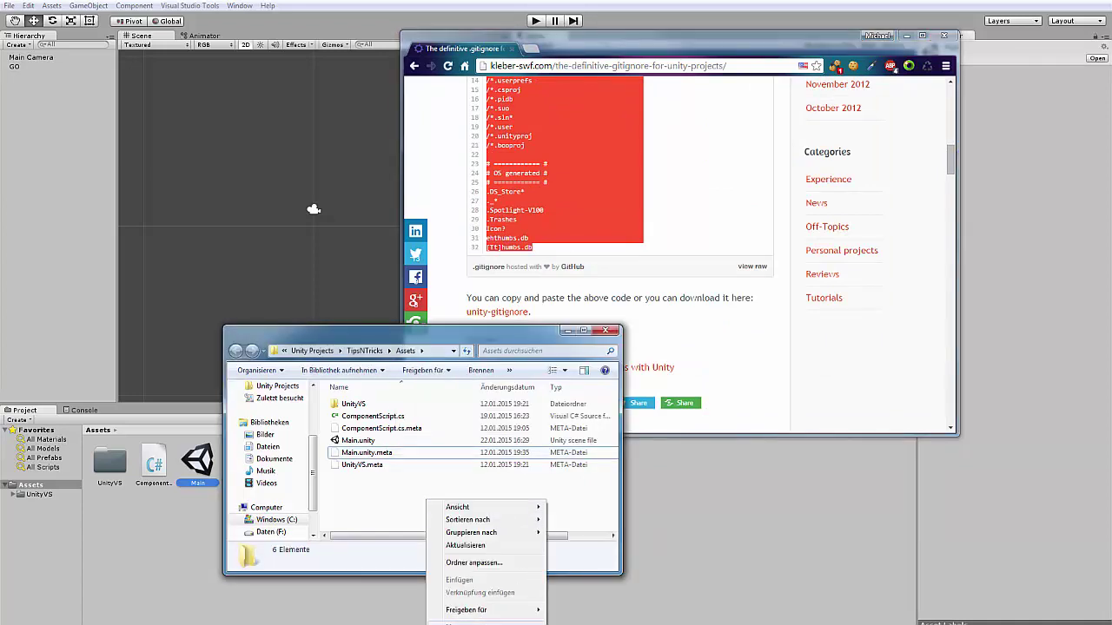
mouse_move(461, 622)
click(599, 590)
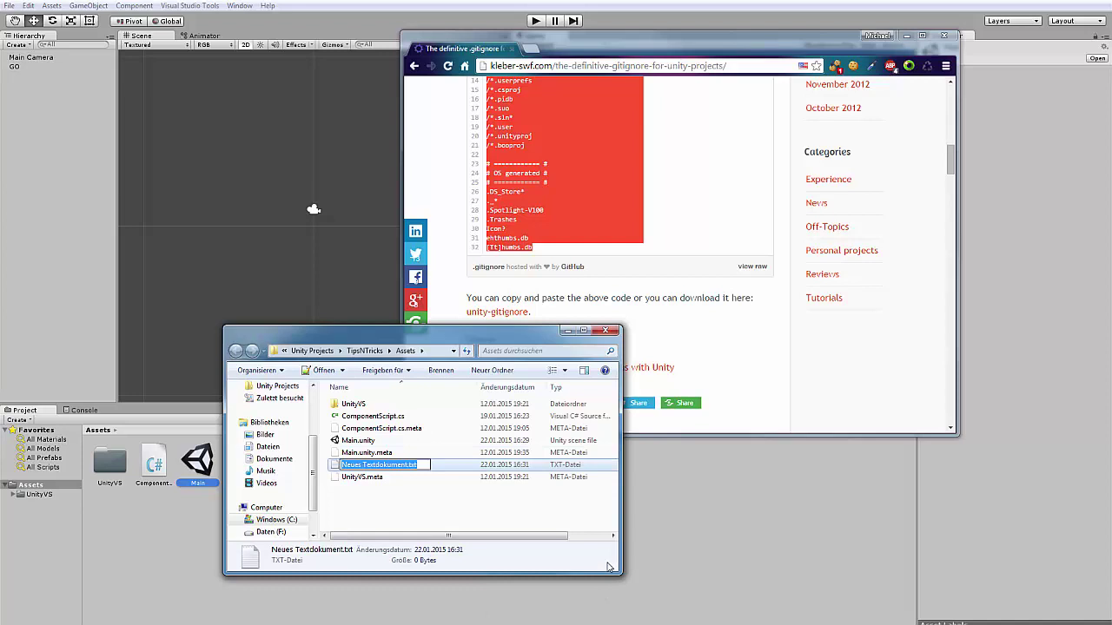
text(.gitignore)
key(Return)
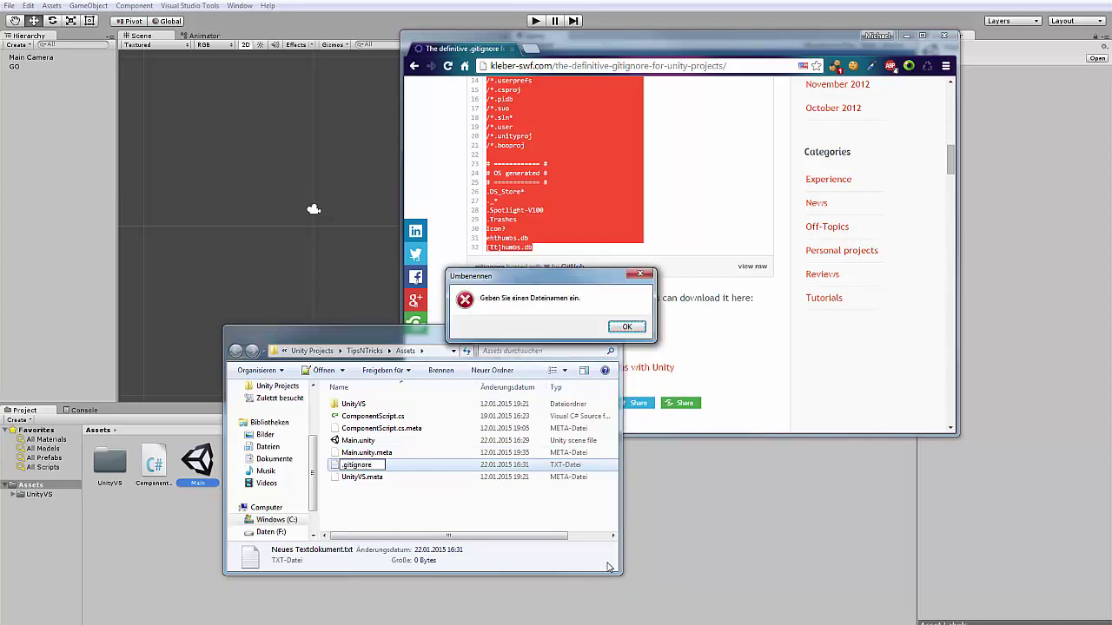
click(626, 326)
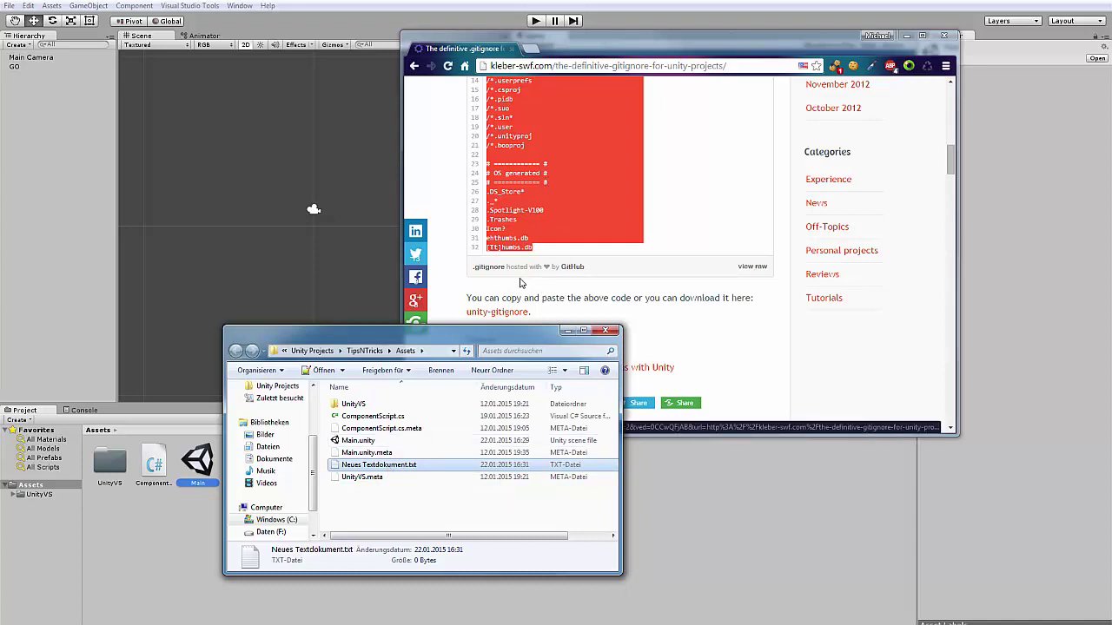
Go back to the article and follow its unity-gitignore link to GitHub Gist.
click(534, 287)
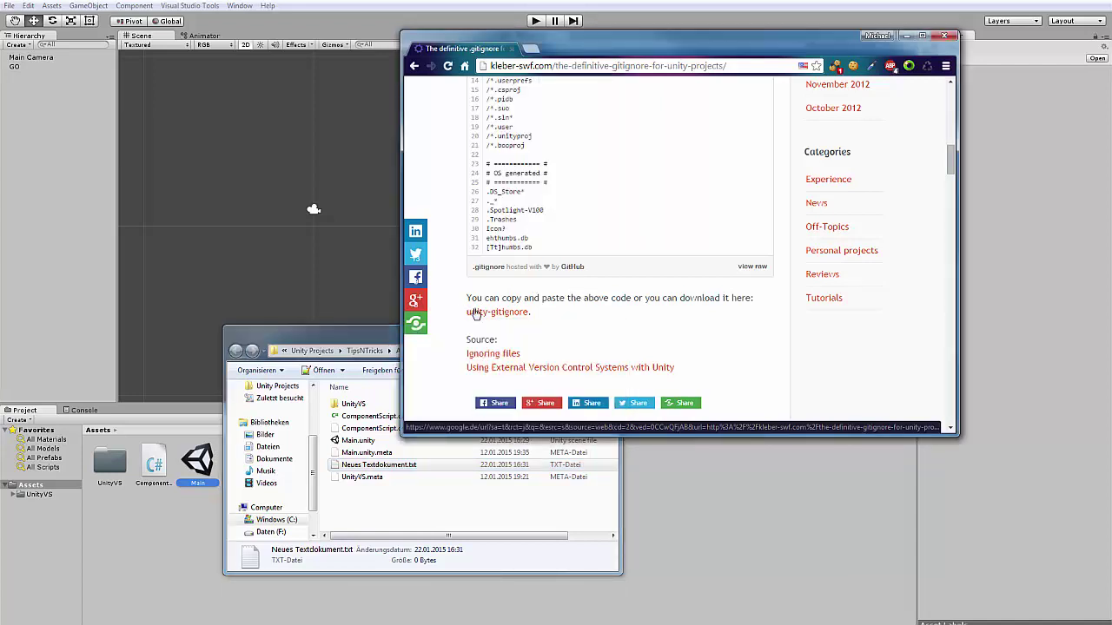
scroll(491, 317, up, 1)
scroll(510, 369, down, 2)
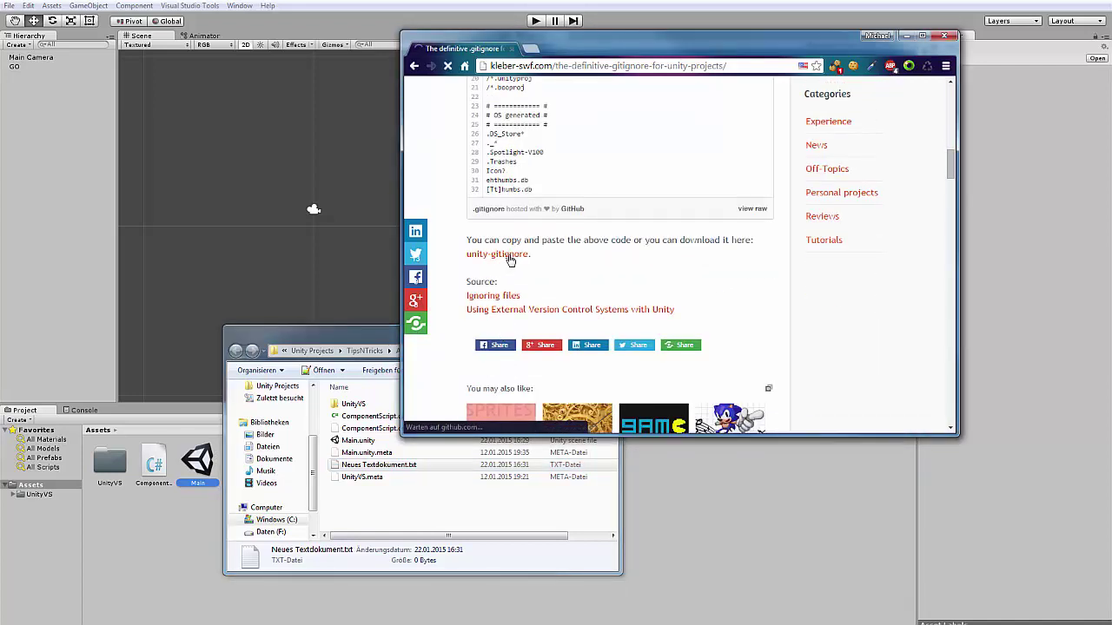
click(508, 255)
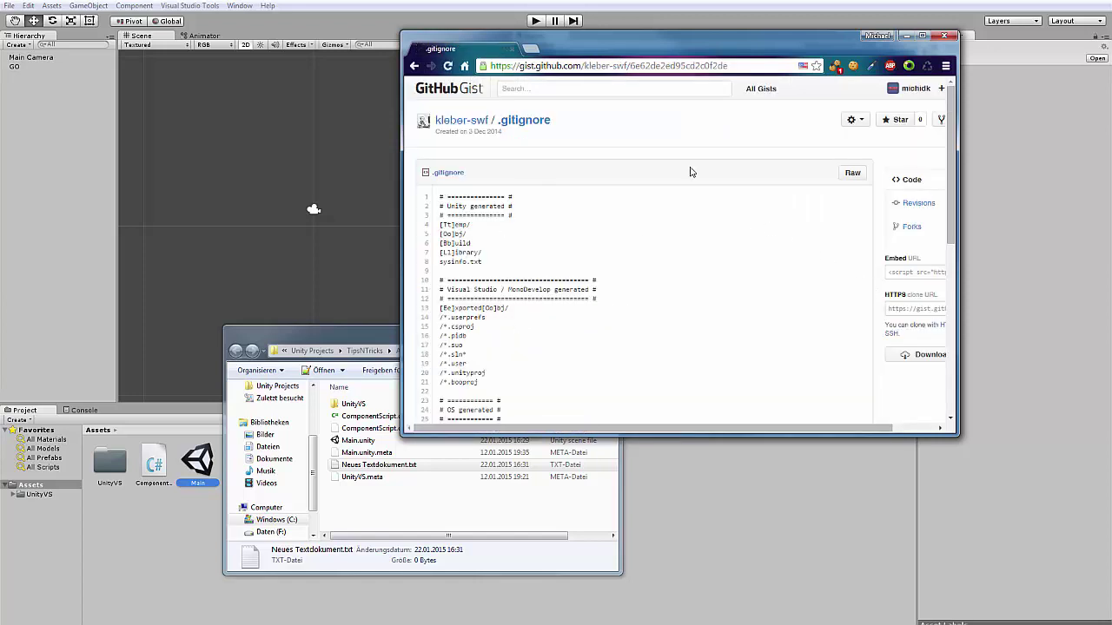
Download the gist as a tar.gz archive and open it in WinRAR.
scroll(811, 405, right, 2)
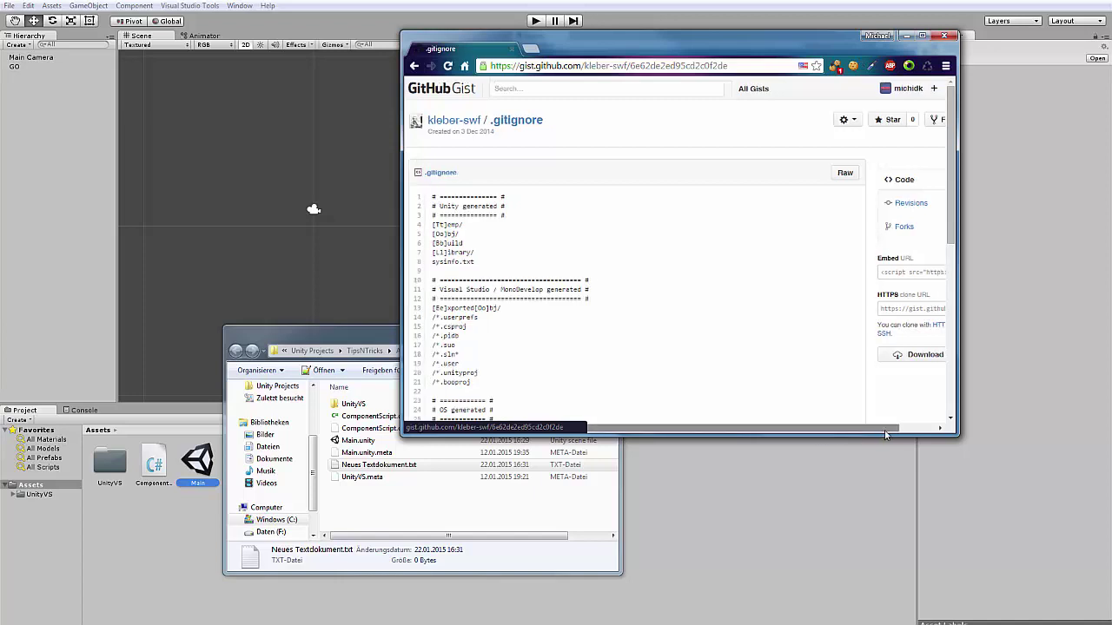
click(897, 364)
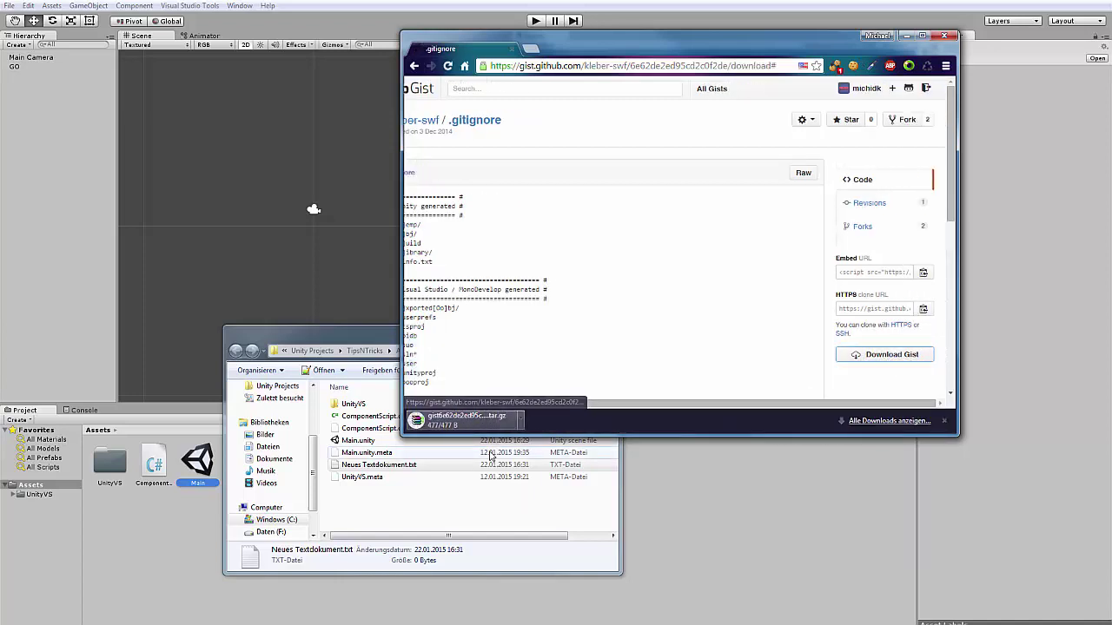
click(486, 422)
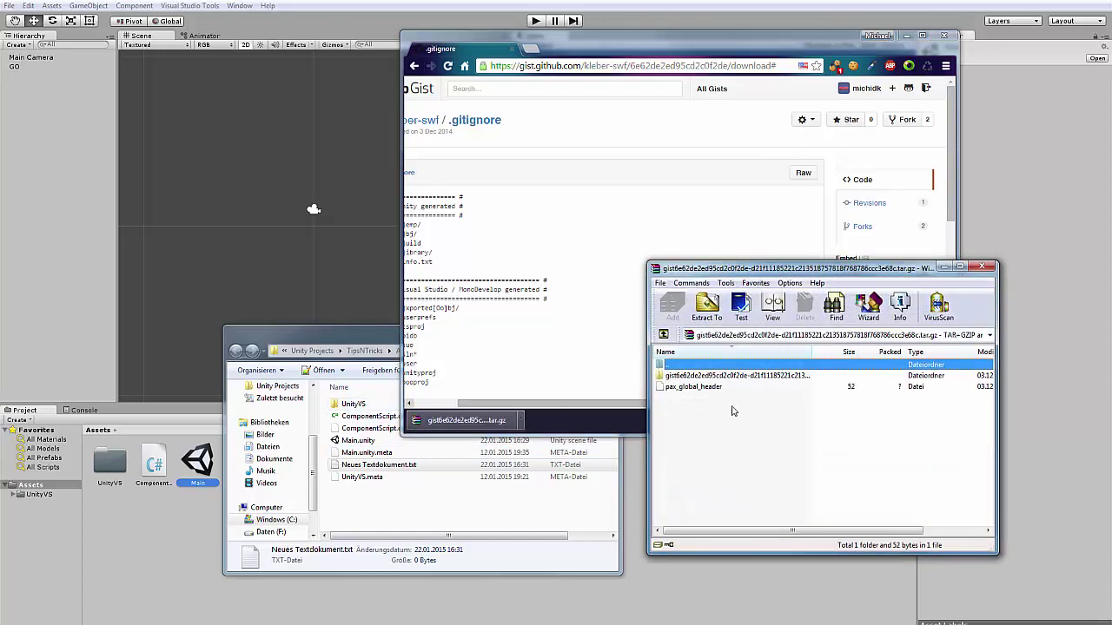
Open the gist folder in WinRAR and extract .gitignore into the Assets folder.
double_click(732, 376)
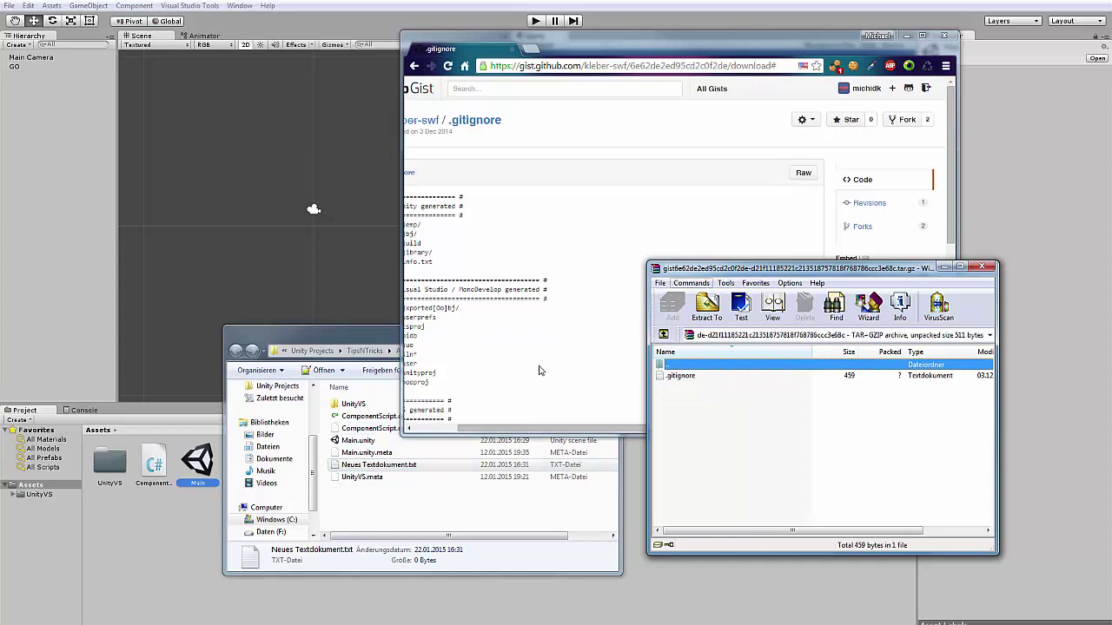
drag(766, 270, 772, 159)
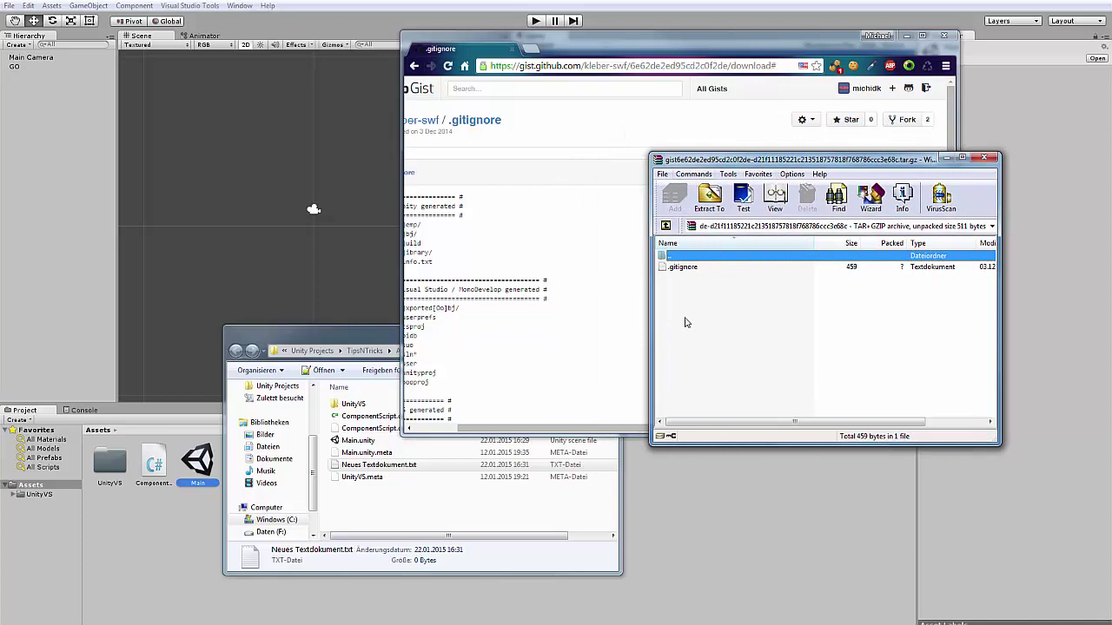
drag(682, 268, 406, 529)
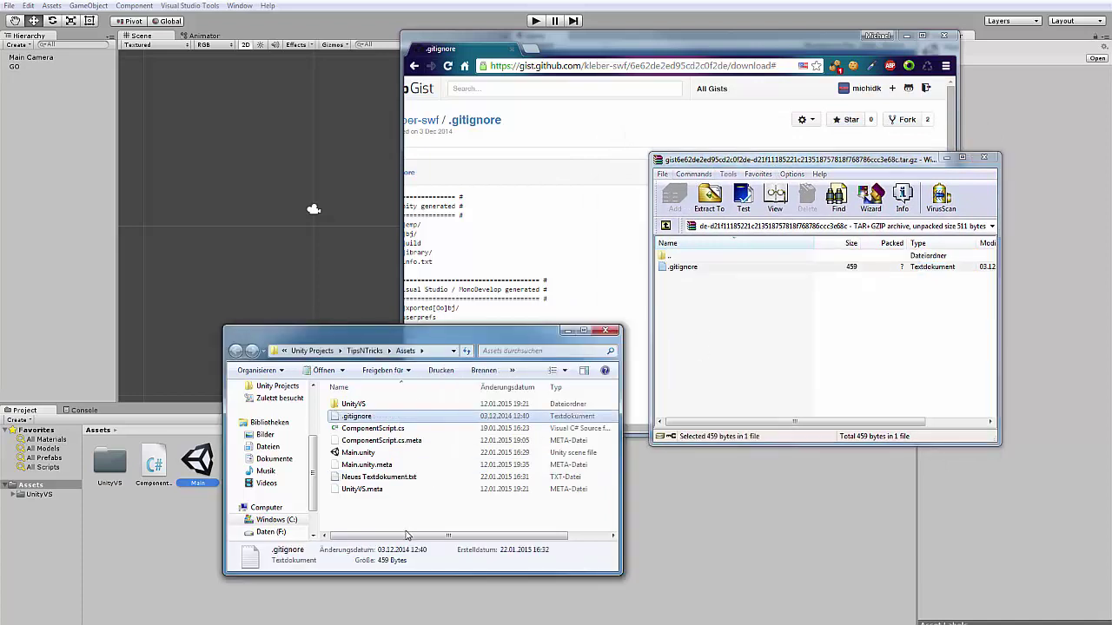
Delete the empty Neues Textdokument.txt from Assets, leaving .gitignore selected.
click(380, 477)
key(Delete)
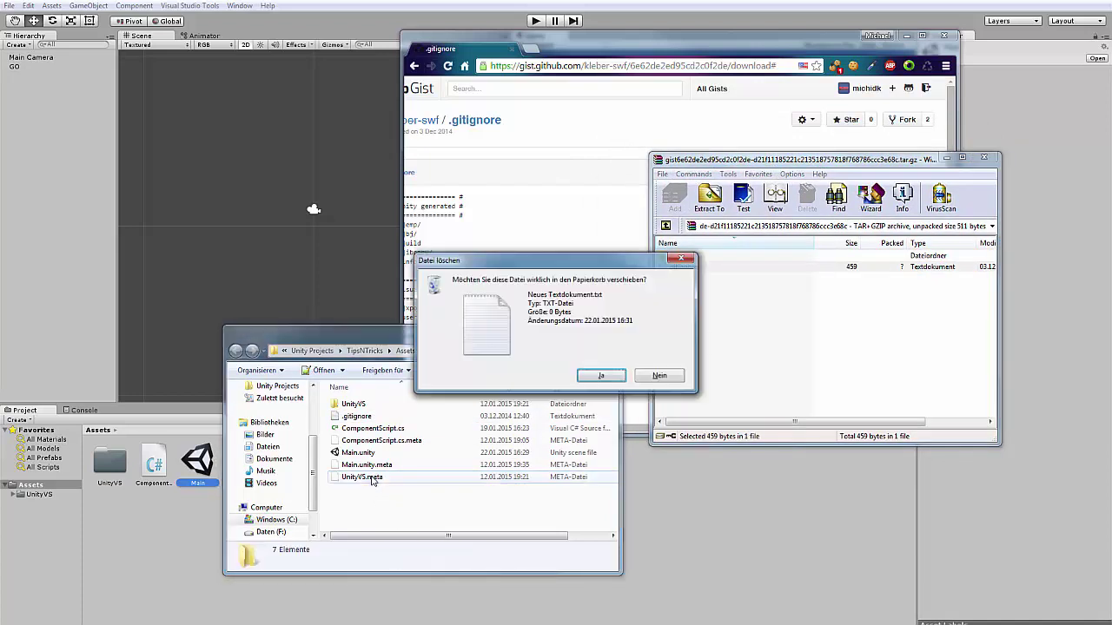
key(Return)
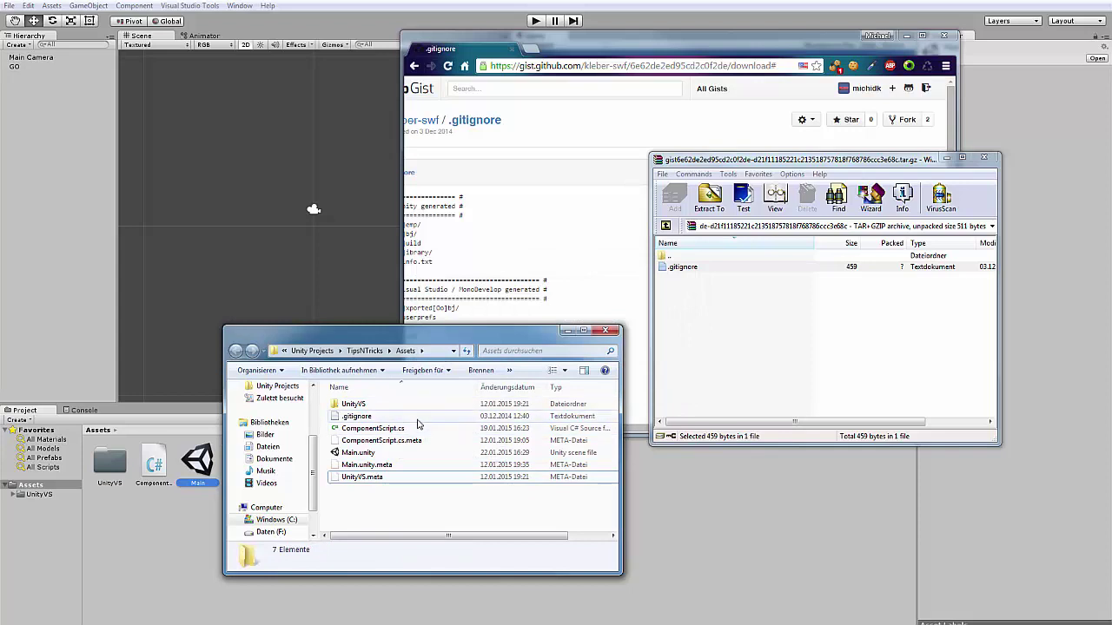
click(394, 418)
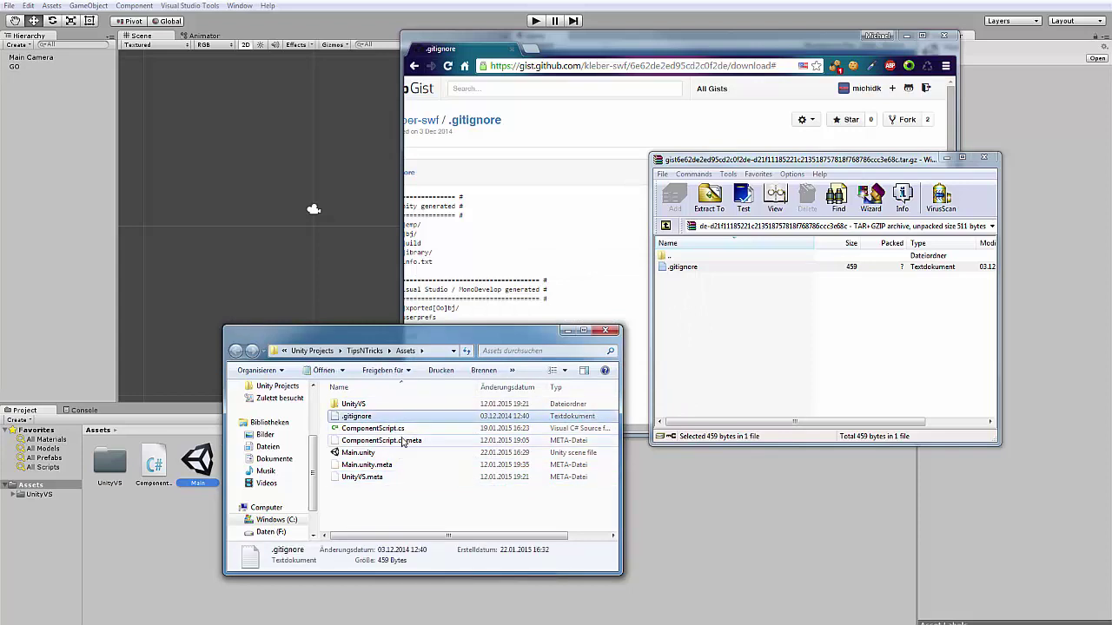
Paste the copied .gitignore into the TipsNTricks project root folder.
click(365, 350)
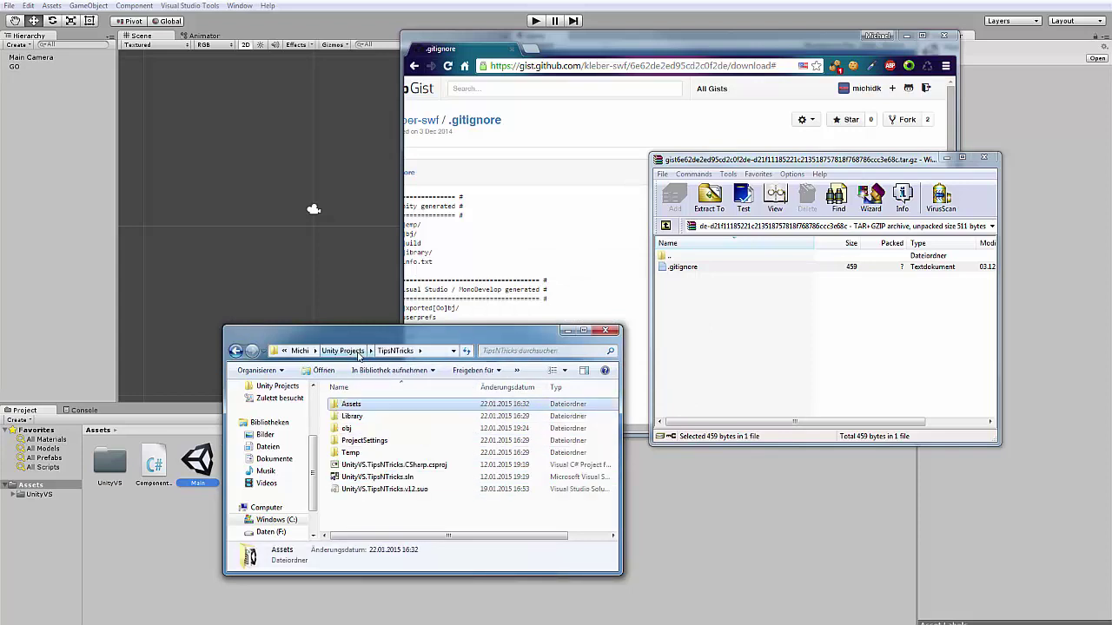
click(399, 521)
key(ctrl+v)
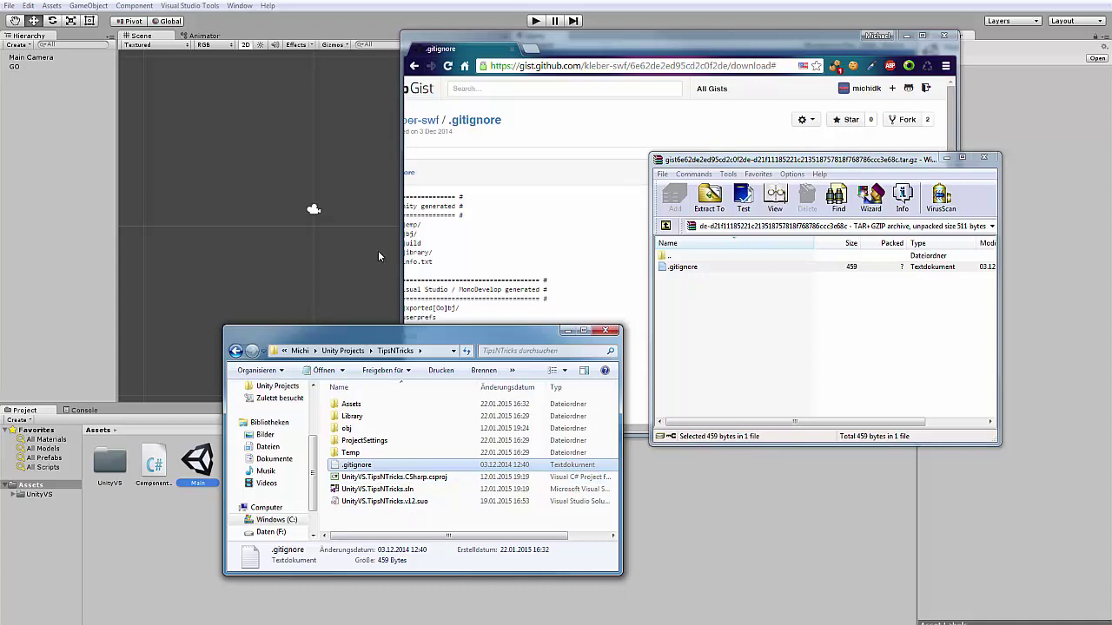
Reopen TipsNTricks from Unity Projects and confirm the .gitignore sits beside Assets and ProjectSettings.
click(343, 351)
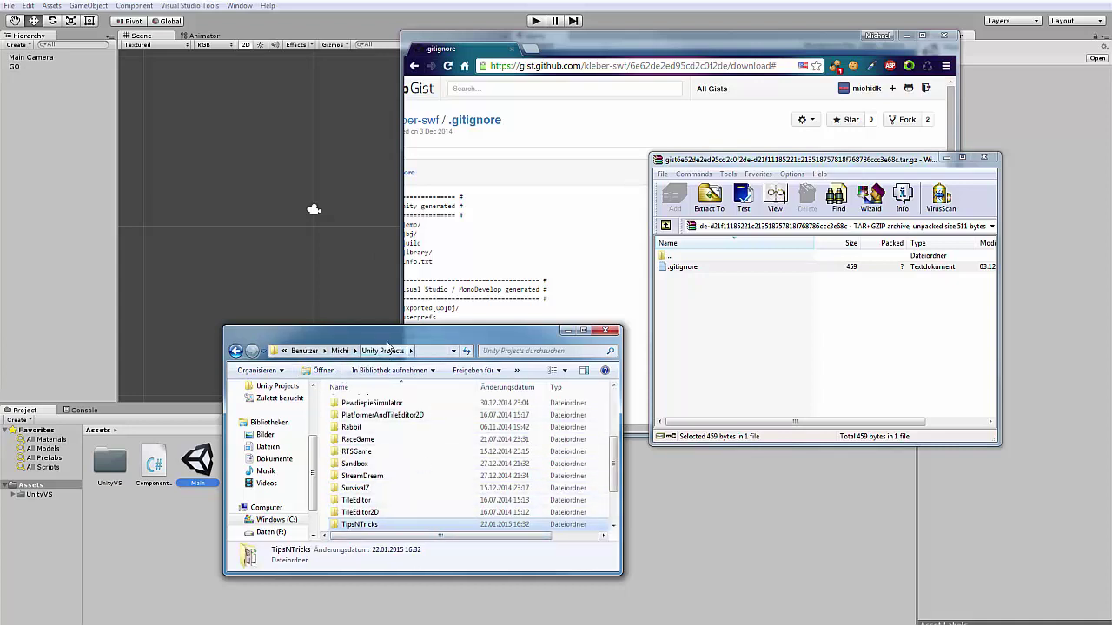
scroll(432, 467, up, 3)
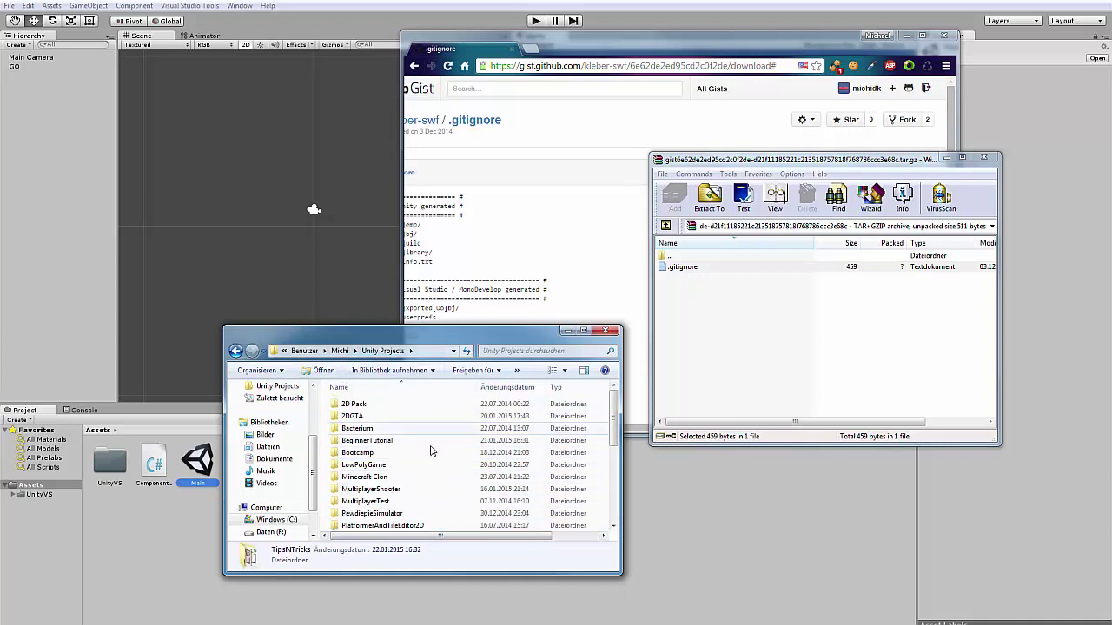
scroll(431, 452, down, 3)
scroll(469, 469, up, 2)
scroll(374, 503, down, 3)
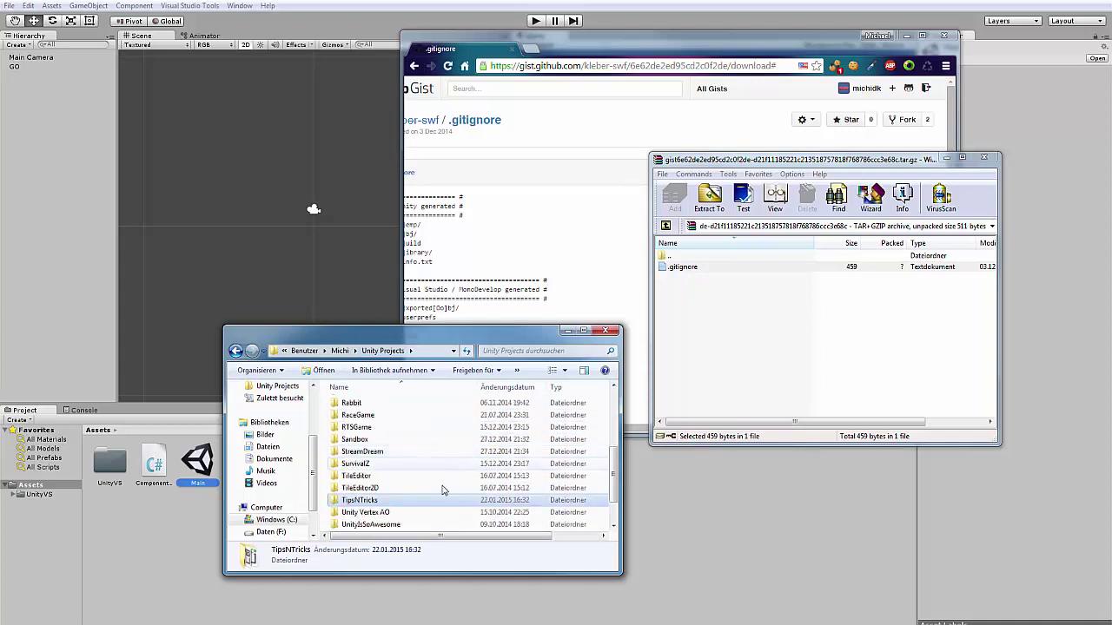
double_click(361, 501)
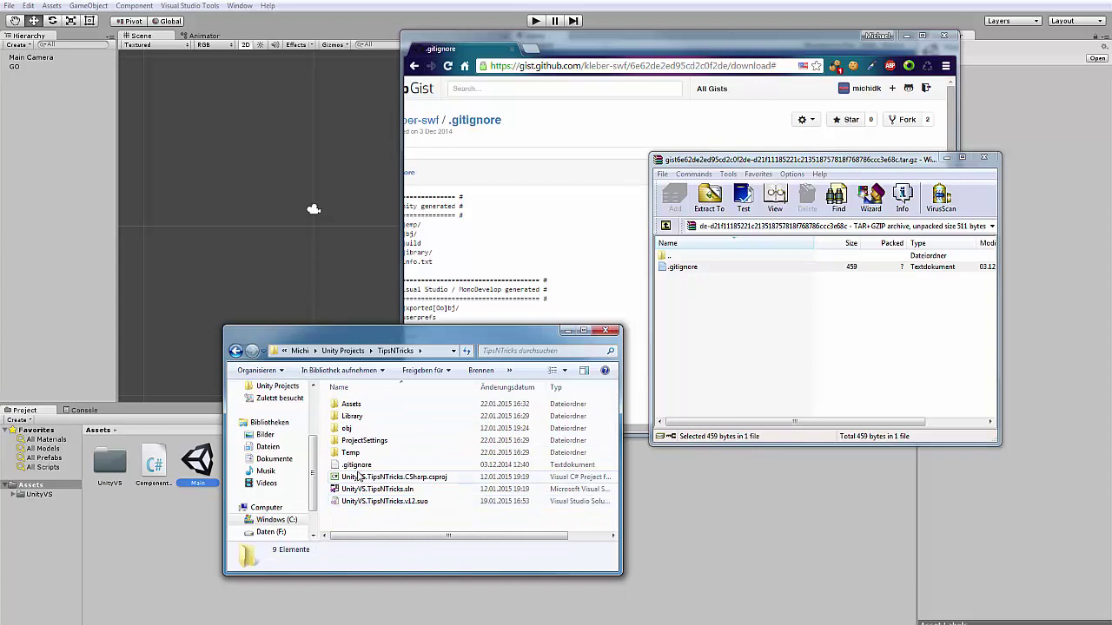
click(416, 464)
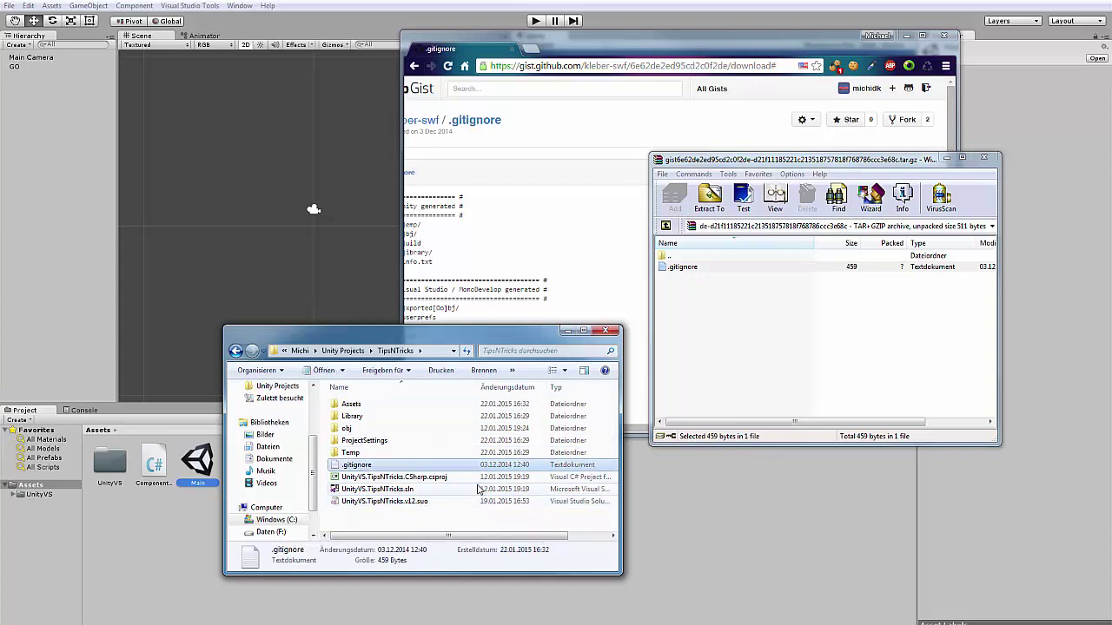